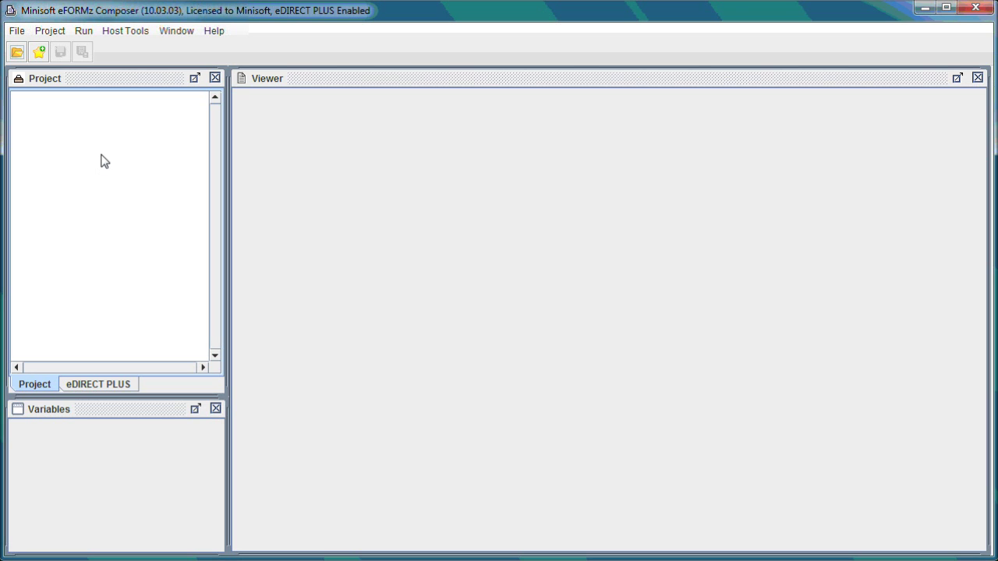
# Step: Create a new project and set its printer control to Long-Edge Duplex
pyautogui.click(17, 31)
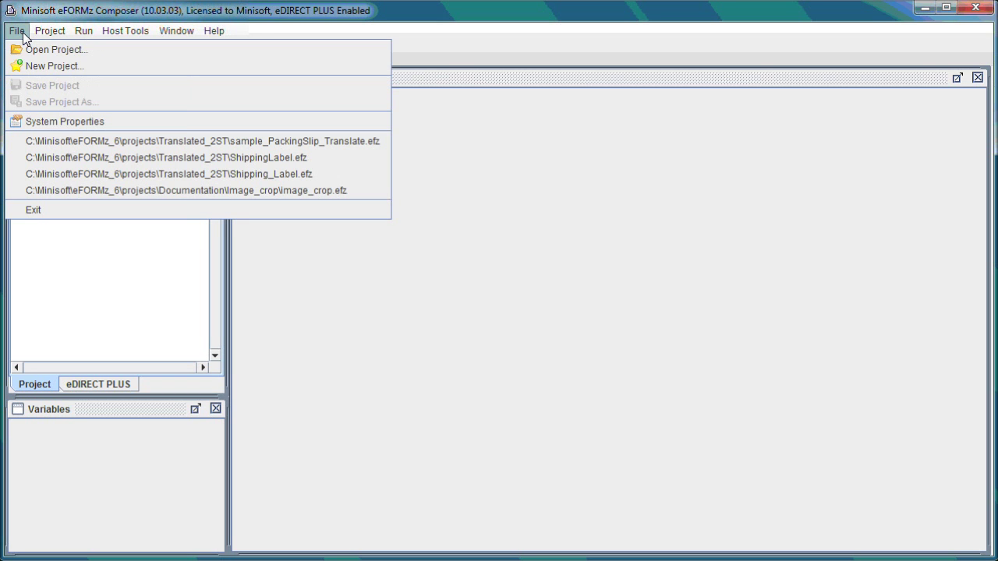
pyautogui.click(61, 65)
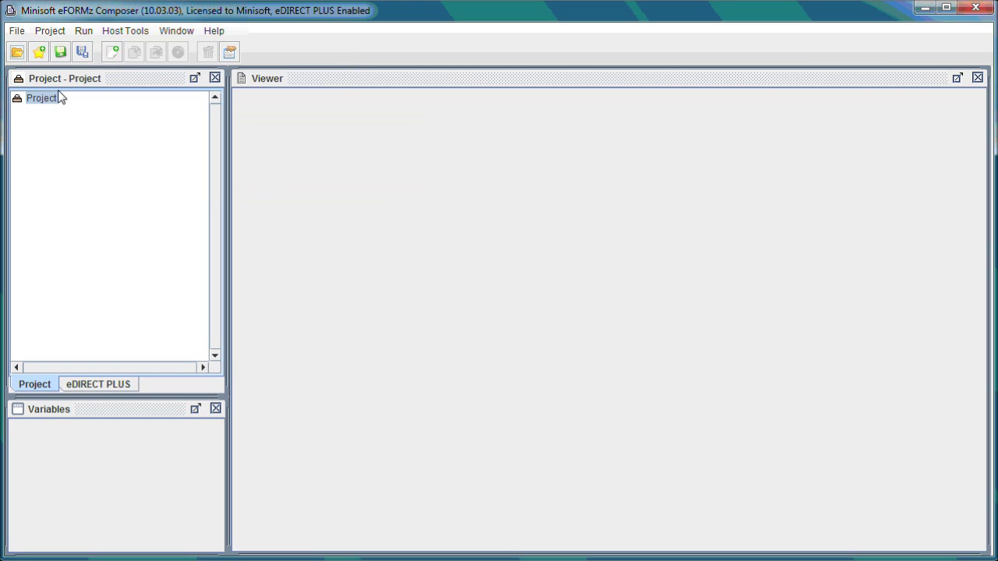
pyautogui.rightClick(49, 102)
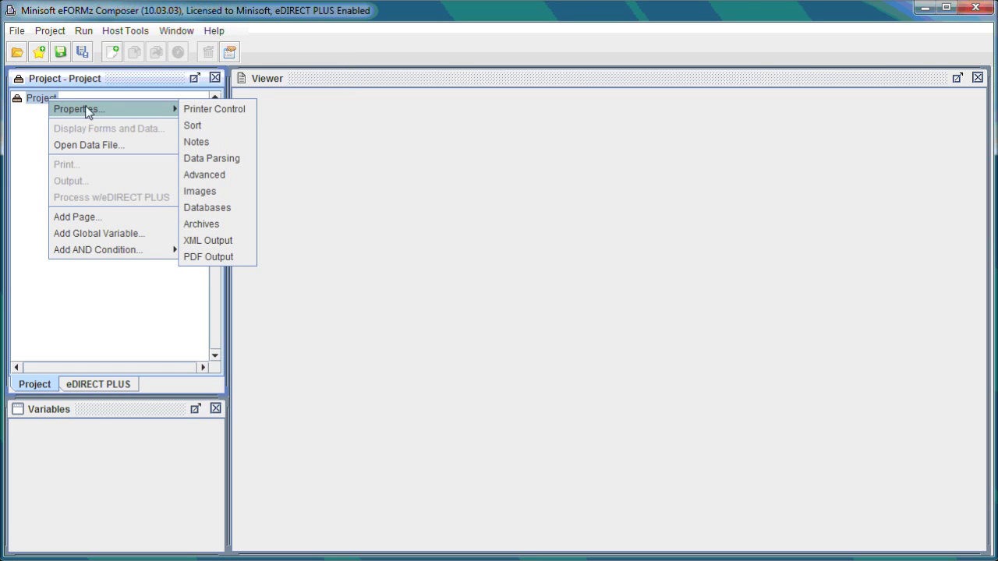
pyautogui.click(237, 112)
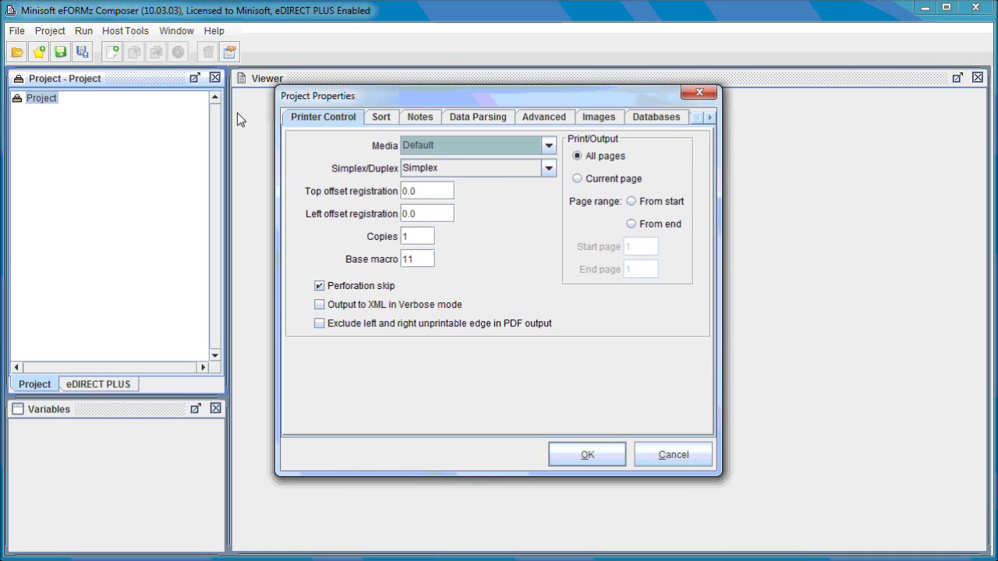
pyautogui.click(503, 170)
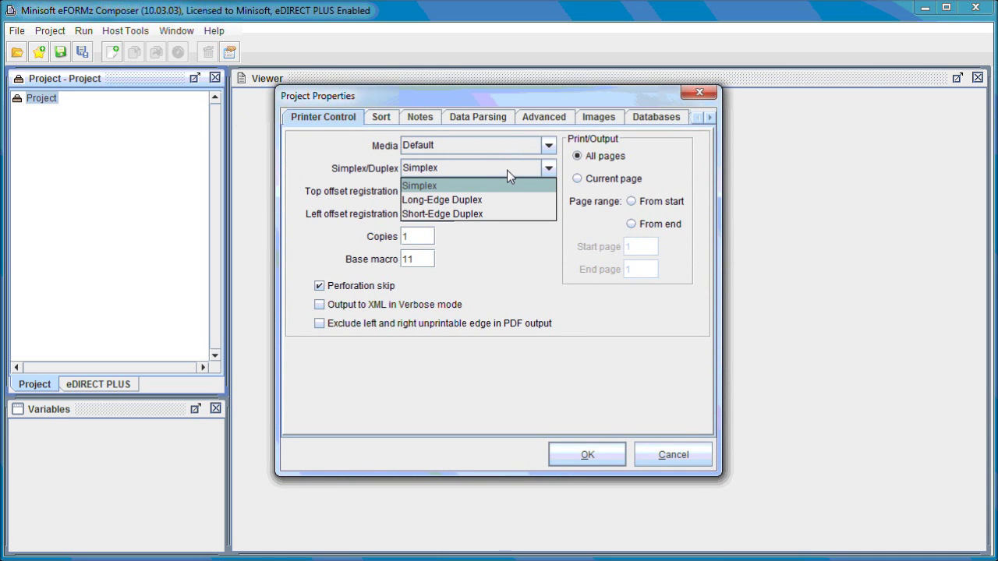
pyautogui.click(480, 200)
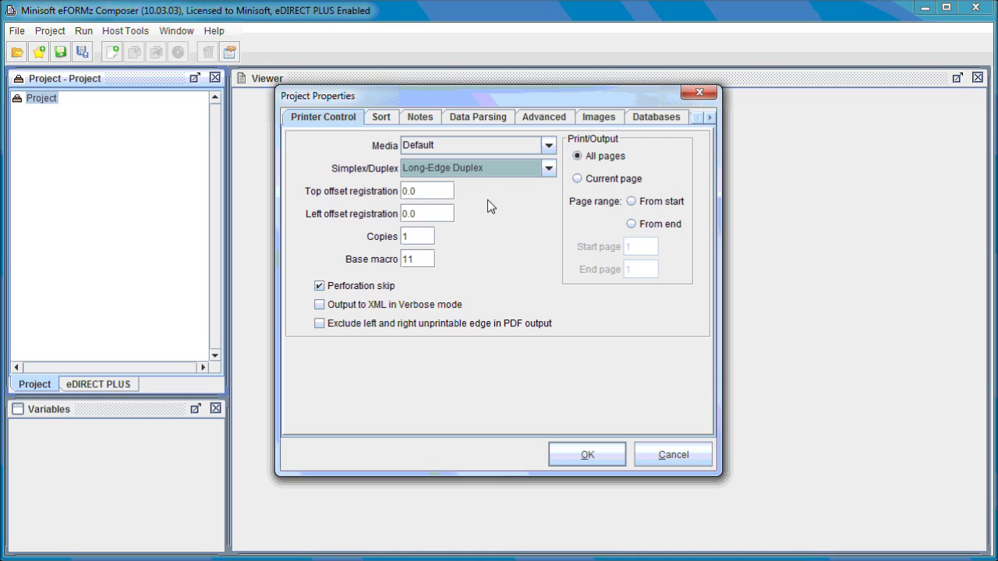
pyautogui.click(590, 456)
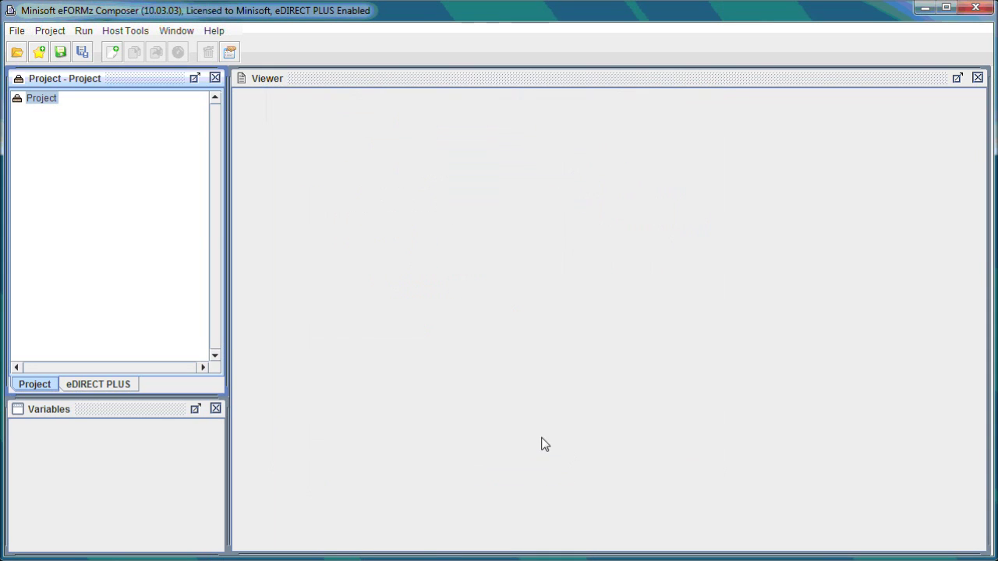
# Step: Add a page to the project, keeping the default form-feed page breaks
pyautogui.rightClick(47, 105)
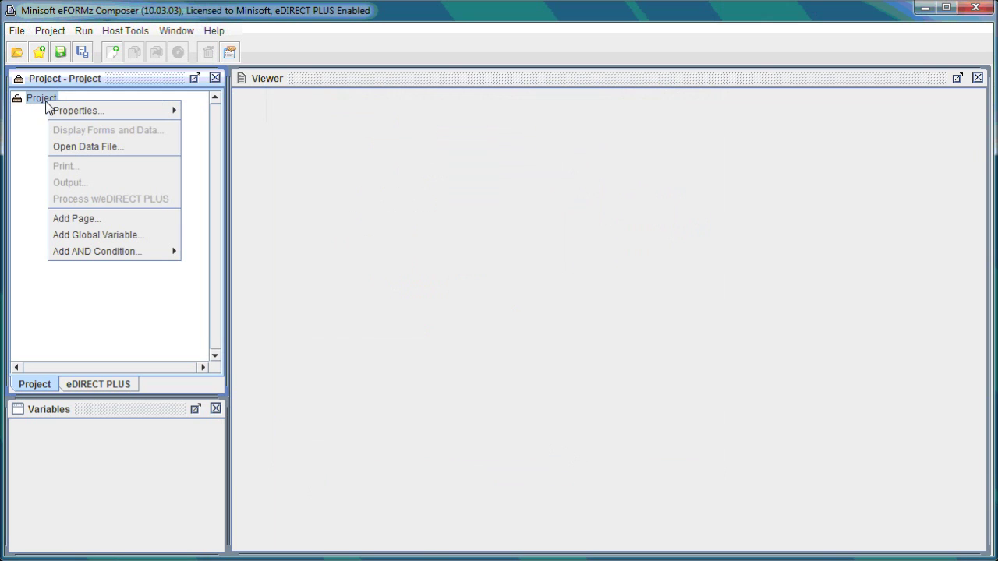
pyautogui.click(96, 218)
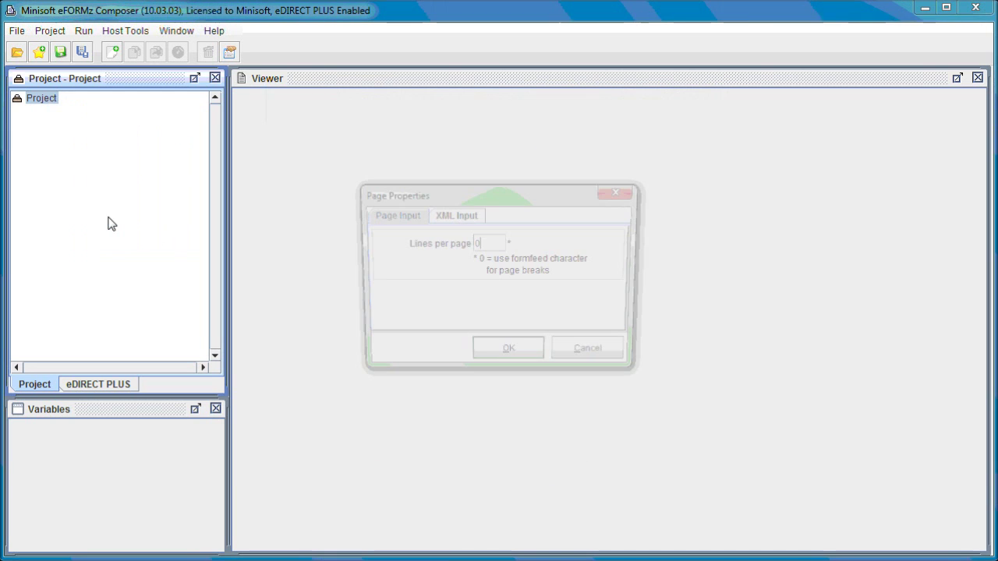
pyautogui.click(512, 356)
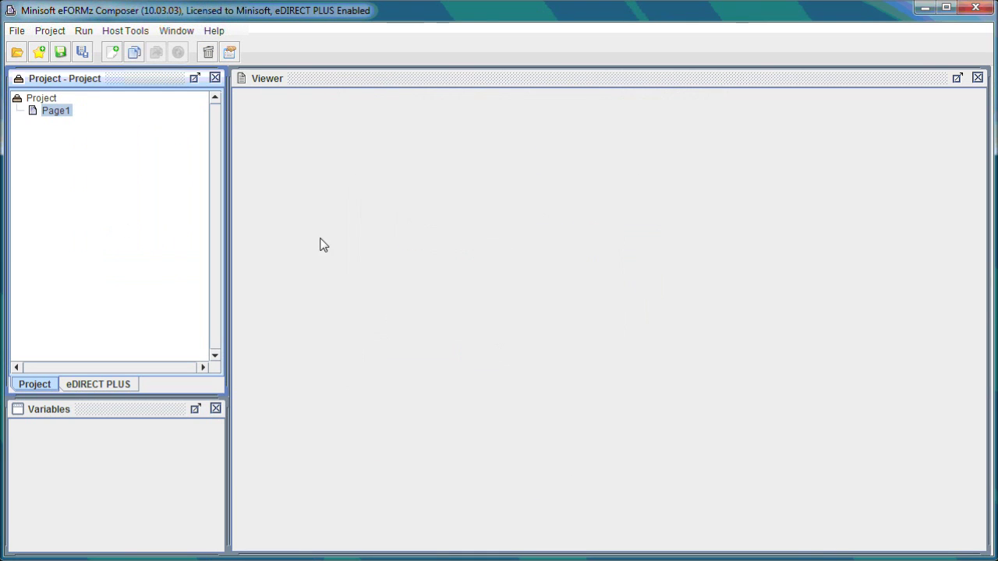
# Step: Add a blank form to Page1 with the page size 4 x 8 Label
pyautogui.rightClick(65, 115)
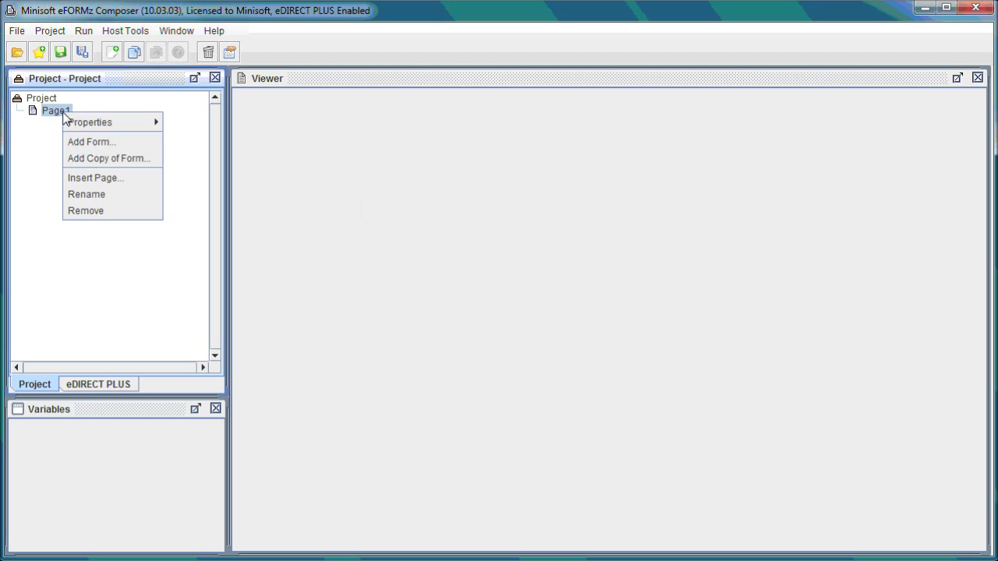
pyautogui.click(106, 143)
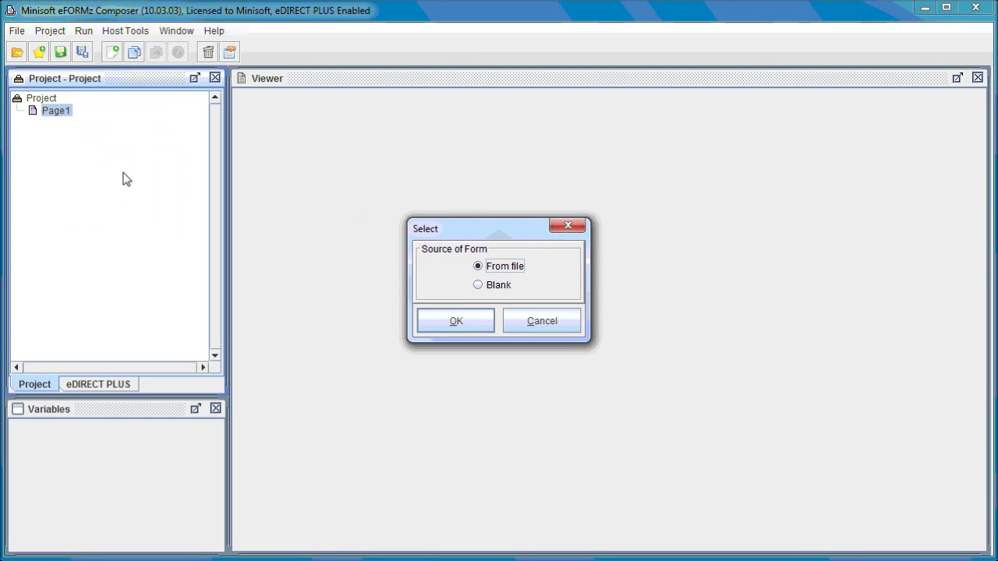
pyautogui.click(481, 287)
pyautogui.click(465, 320)
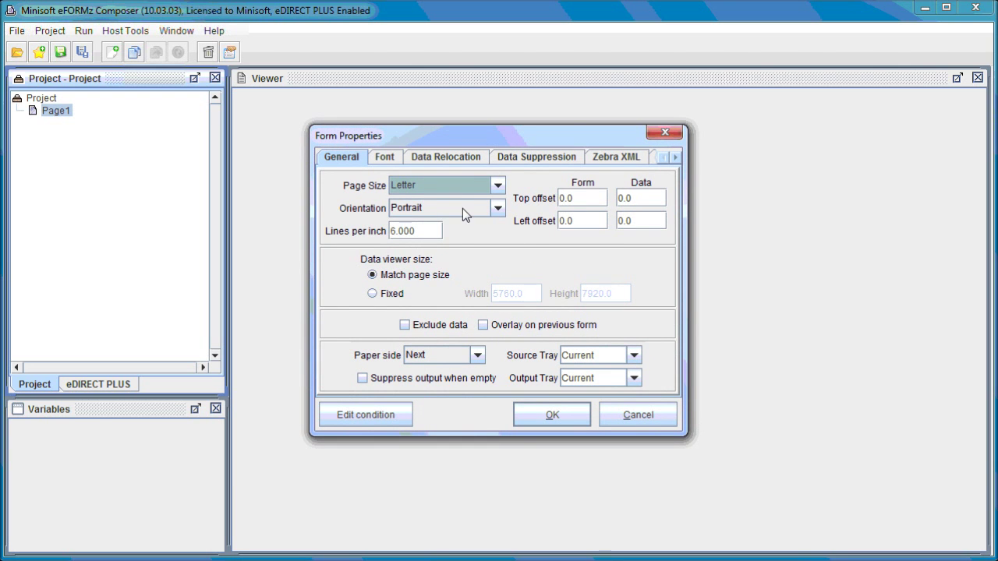
pyautogui.click(471, 187)
pyautogui.moveTo(500, 226); pyautogui.dragTo(500, 283)
pyautogui.click(436, 248)
# Step: Set the form's paper side to Front and its data top offset to 650, and accept the form properties
pyautogui.click(443, 358)
pyautogui.click(439, 385)
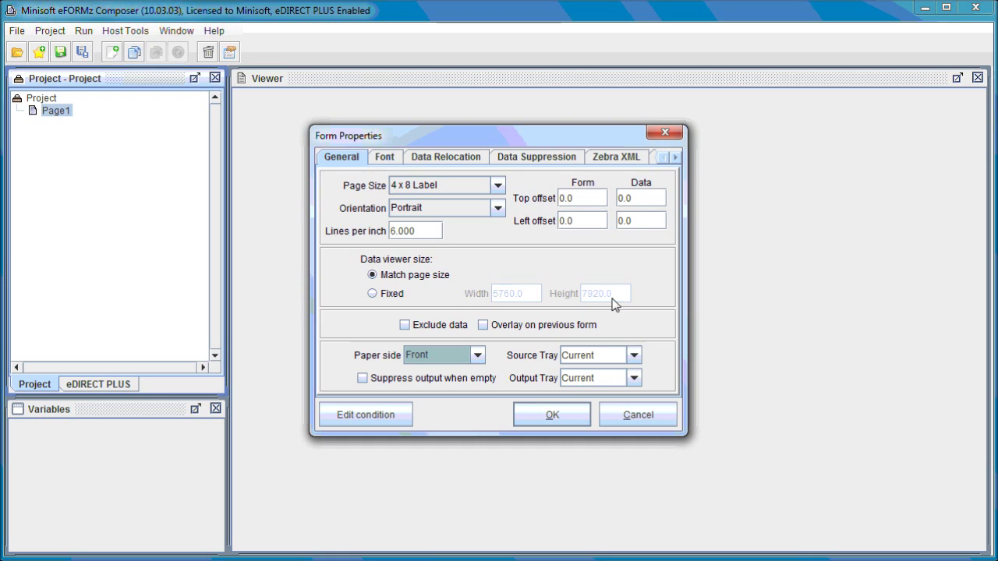
pyautogui.click(622, 200)
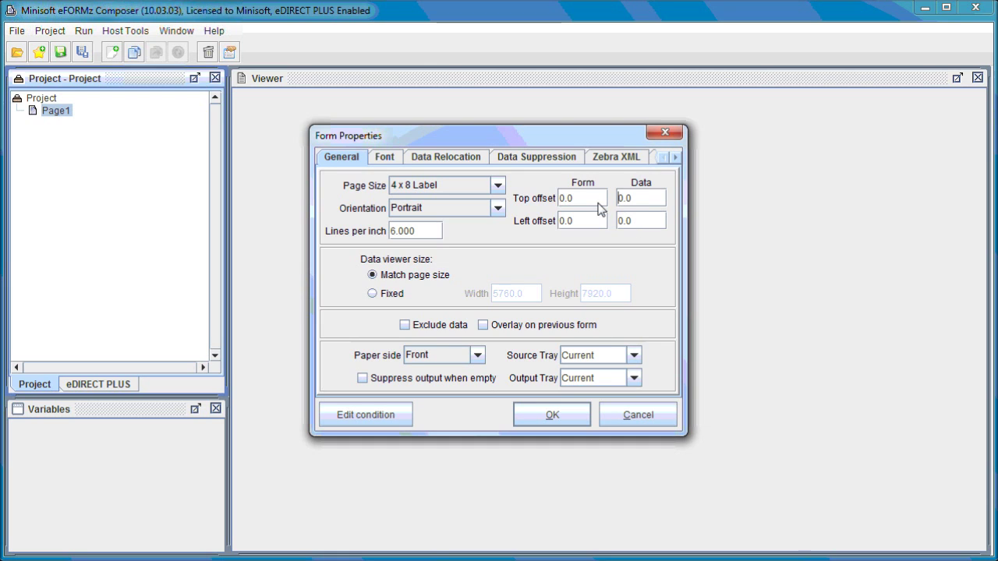
pyautogui.write('65')
pyautogui.click(550, 417)
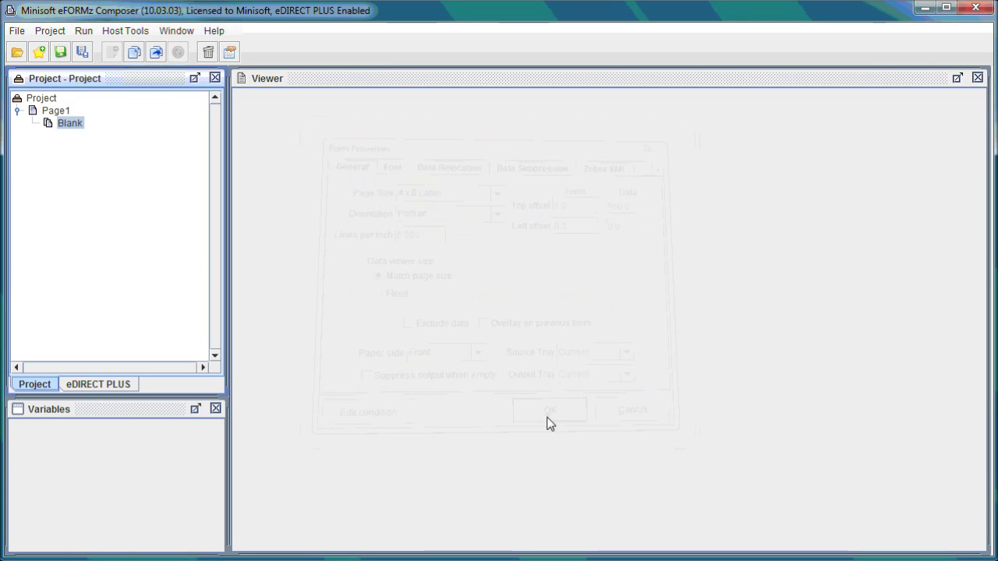
# Step: Rename the blank form under Page1 as "ship"
pyautogui.rightClick(78, 124)
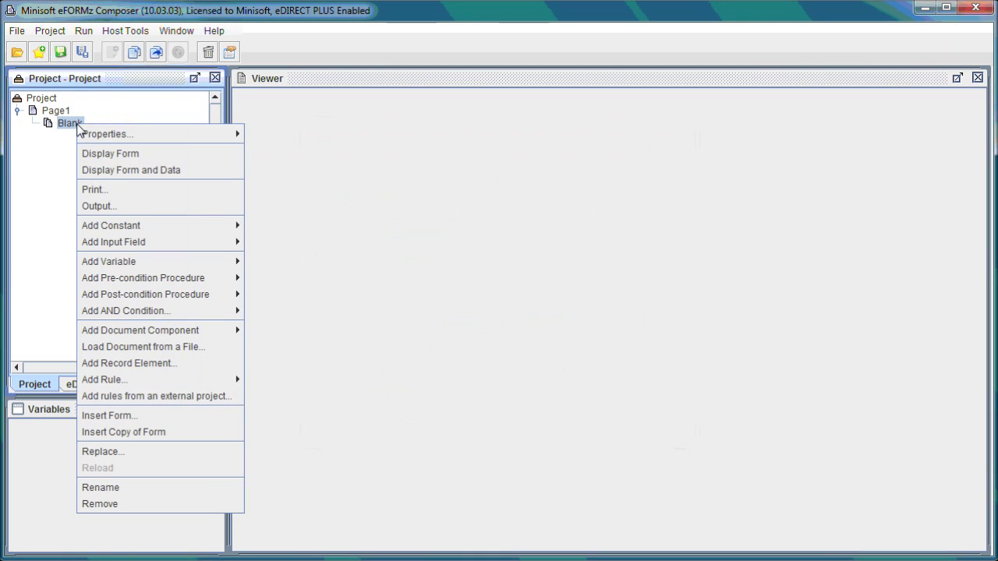
pyautogui.click(122, 488)
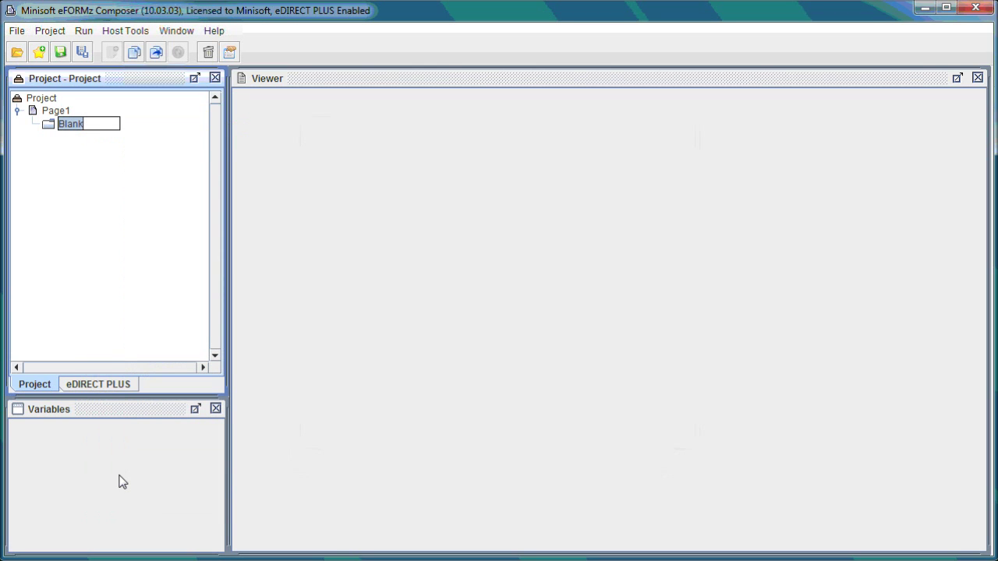
pyautogui.write('ship')
pyautogui.press('Return')
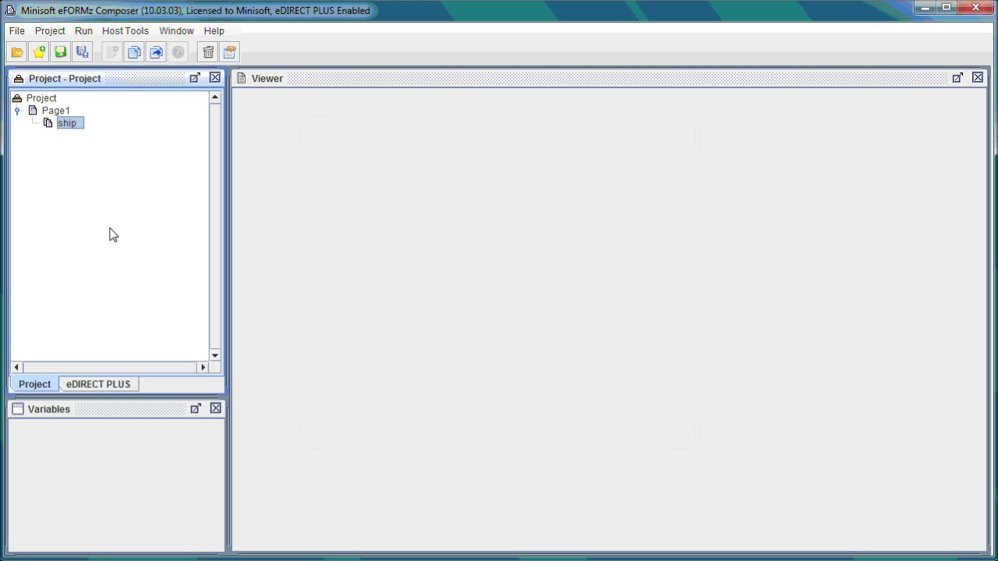
# Step: Add a second blank form to Page1 with the page size 4 x 8 Label
pyautogui.rightClick(67, 111)
pyautogui.click(100, 146)
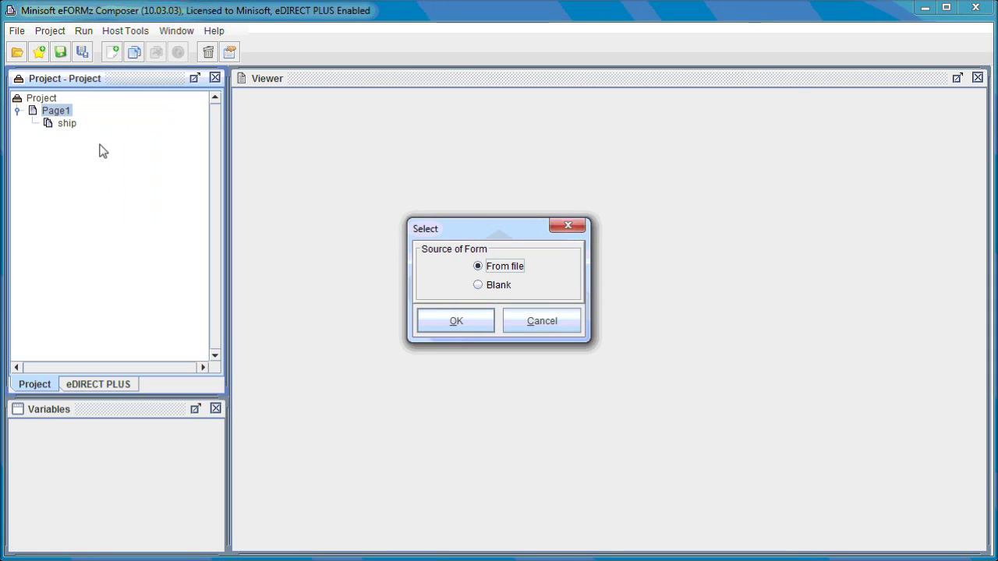
pyautogui.click(478, 285)
pyautogui.click(469, 317)
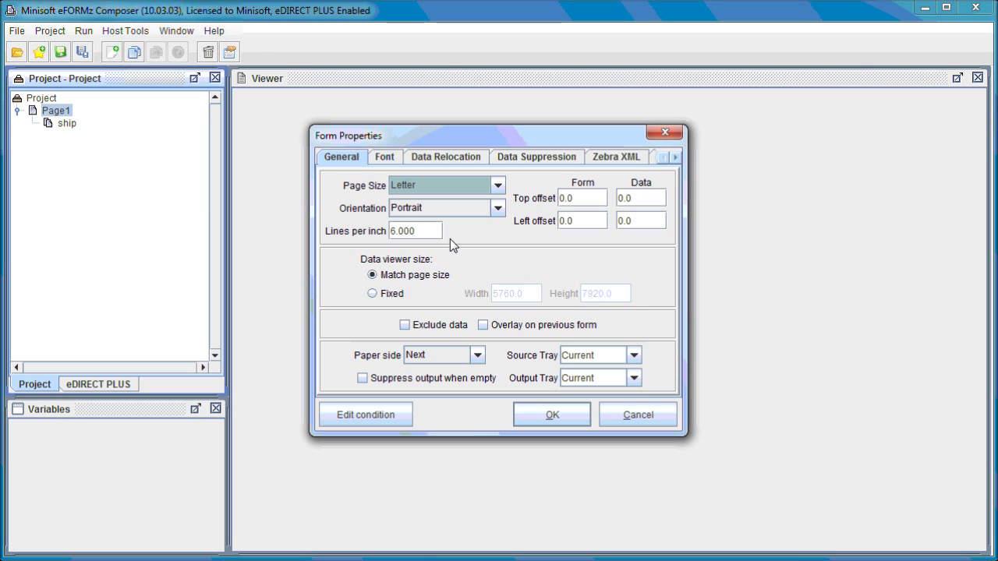
pyautogui.click(481, 188)
pyautogui.moveTo(500, 227); pyautogui.dragTo(499, 267)
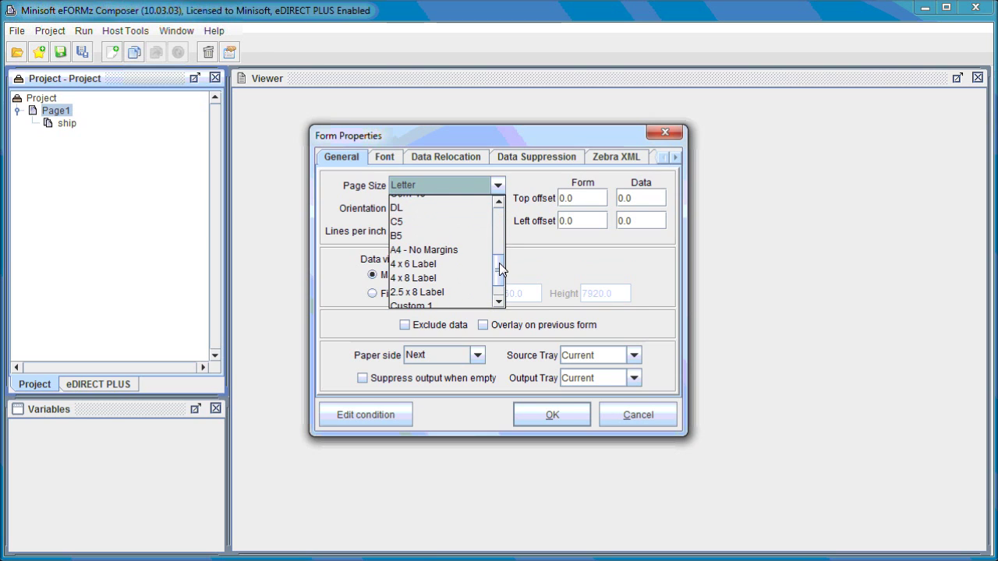
pyautogui.click(448, 279)
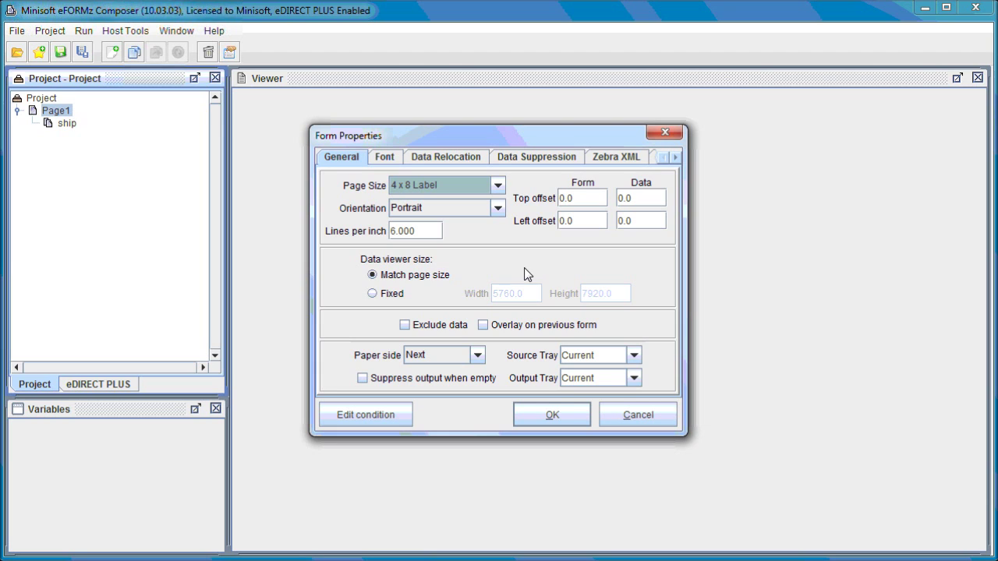
# Step: Exclude data from the second form, set its paper side to Back, and accept the form properties
pyautogui.click(453, 322)
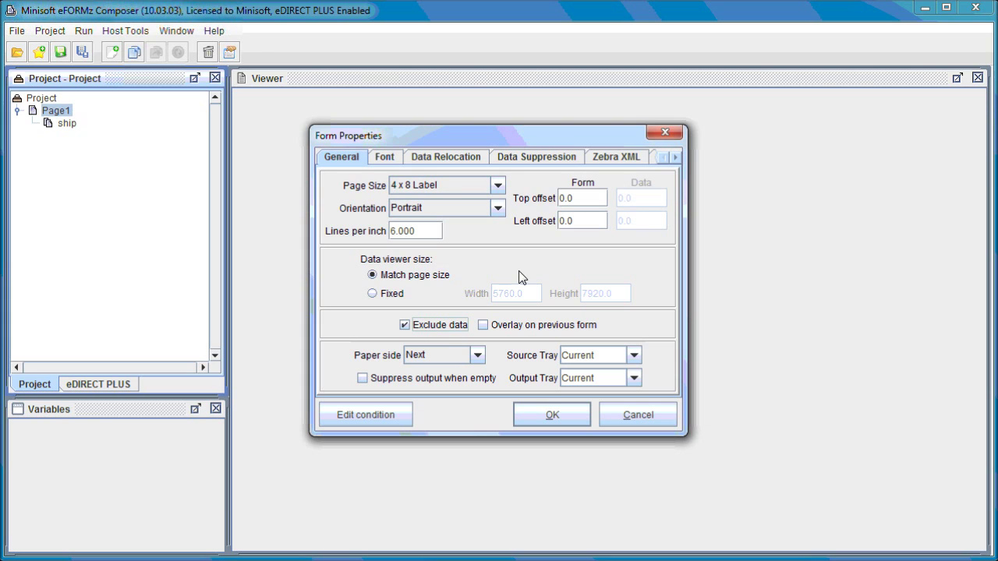
pyautogui.click(468, 359)
pyautogui.click(448, 404)
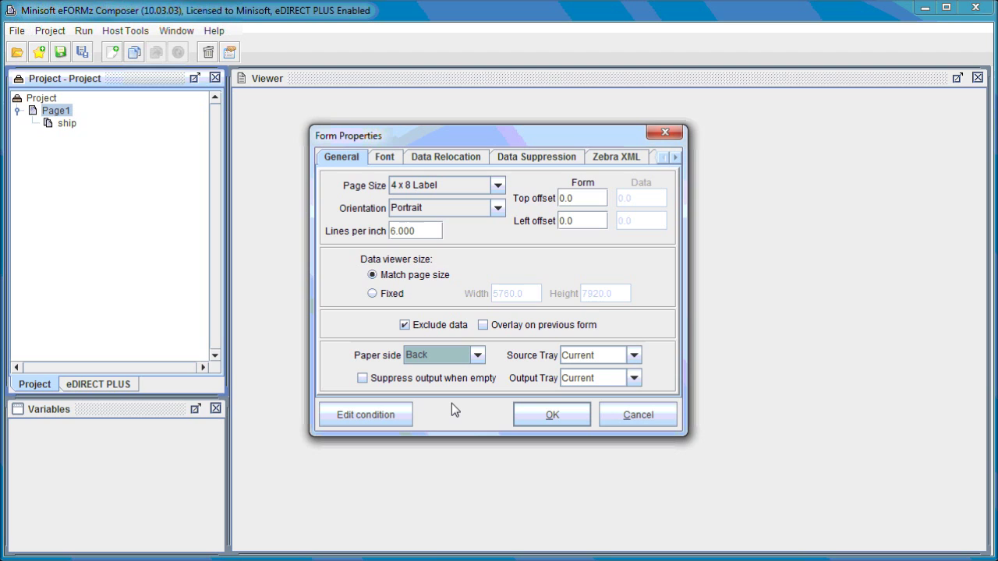
pyautogui.click(553, 415)
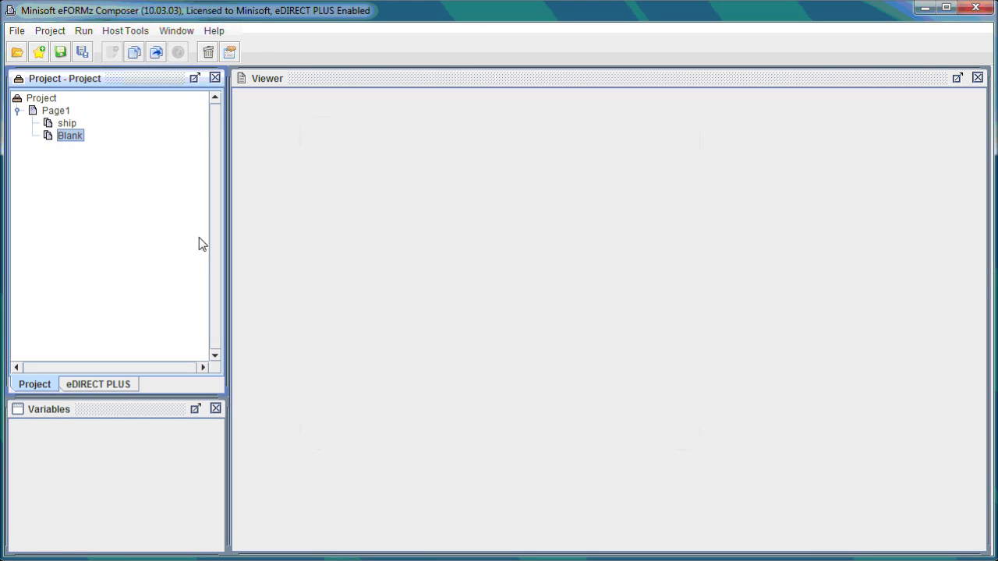
# Step: Rename the second blank form under Page1 as "slip"
pyautogui.rightClick(75, 137)
pyautogui.click(109, 500)
pyautogui.write('slip')
pyautogui.press('Return')
# Step: Display the project's forms and data using UPS_TwoLabels.zpl from the Translated_2ST folder, with all file types listed
pyautogui.rightClick(49, 99)
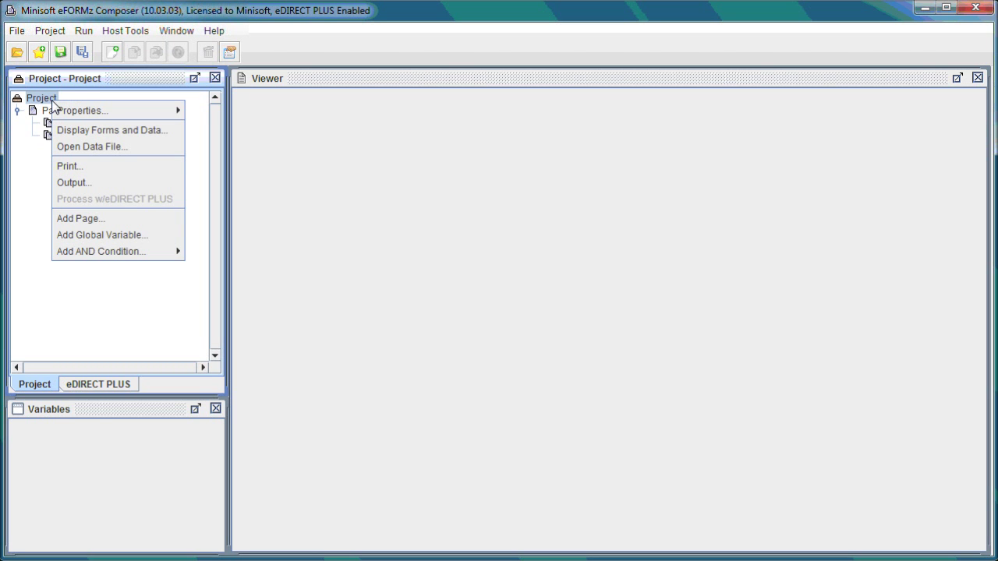
pyautogui.click(158, 133)
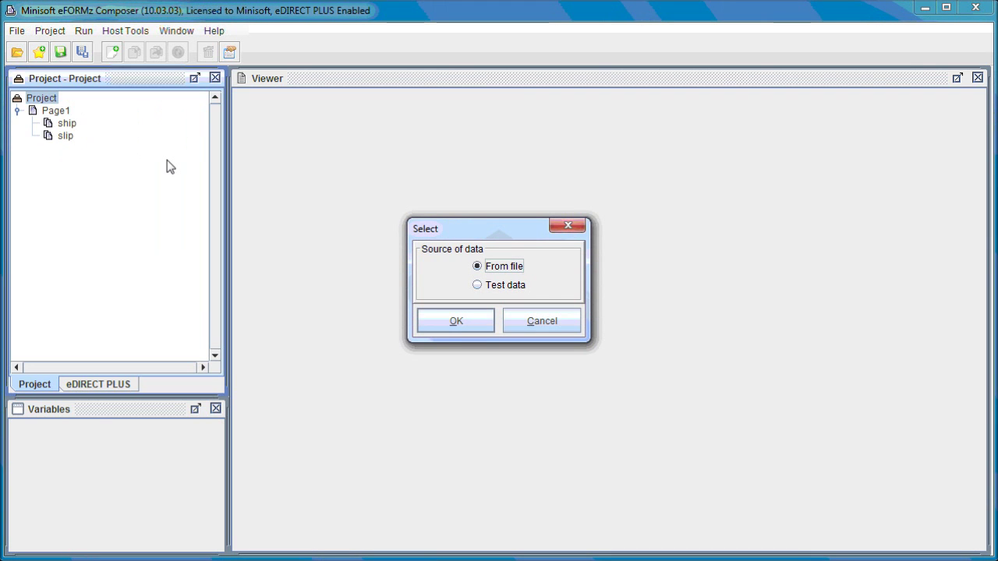
pyautogui.click(463, 323)
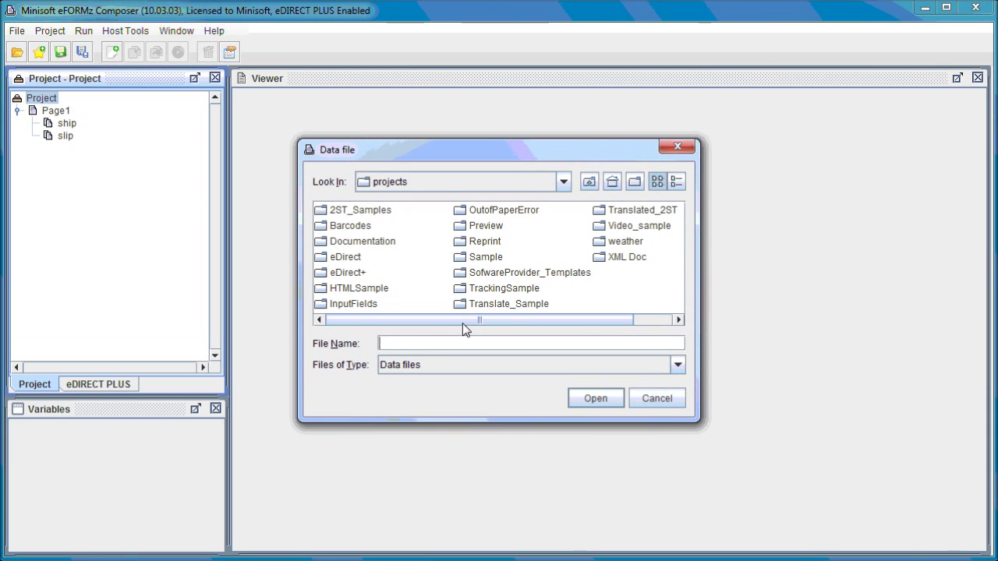
pyautogui.doubleClick(637, 210)
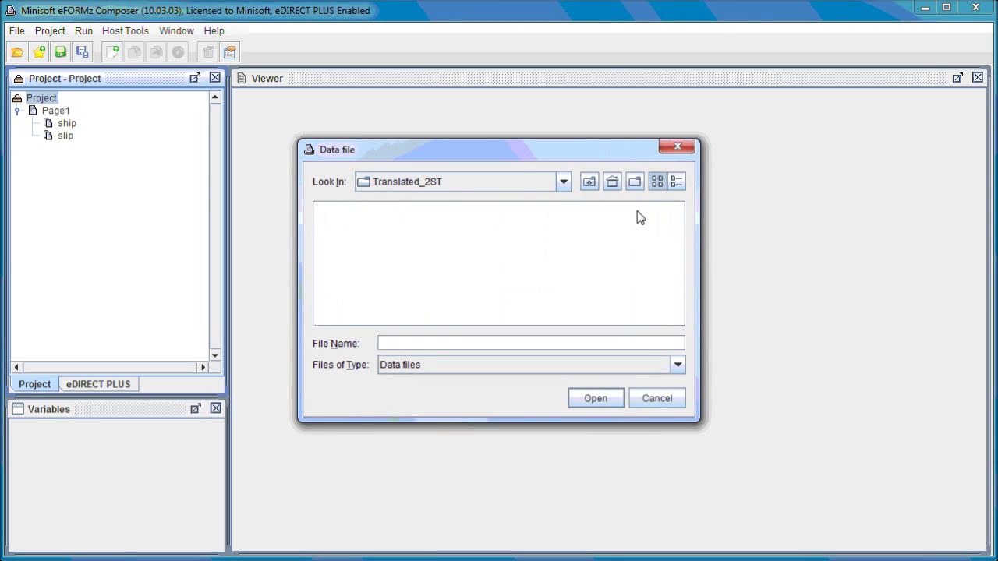
pyautogui.click(436, 368)
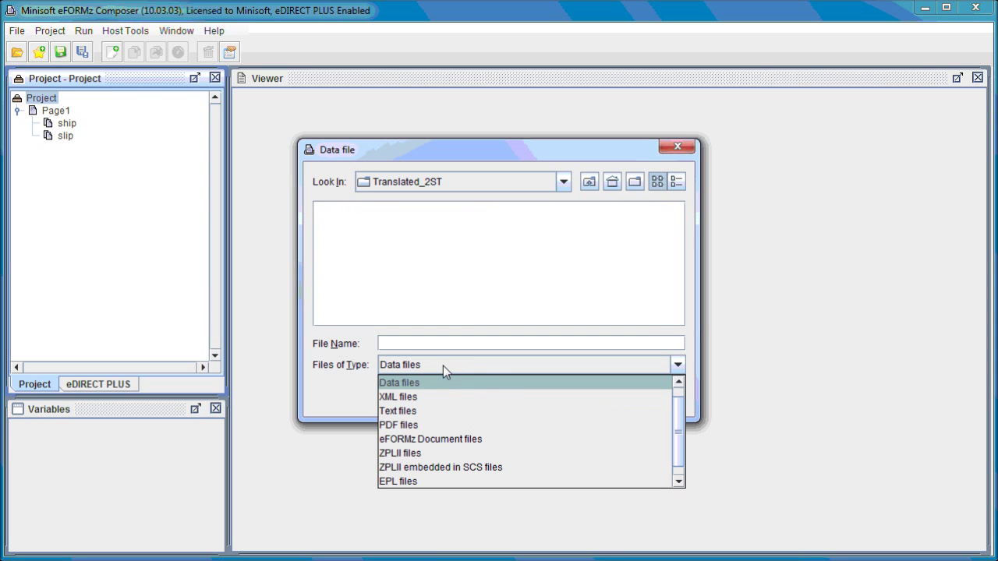
pyautogui.scroll(1, 439, 386)
pyautogui.click(413, 383)
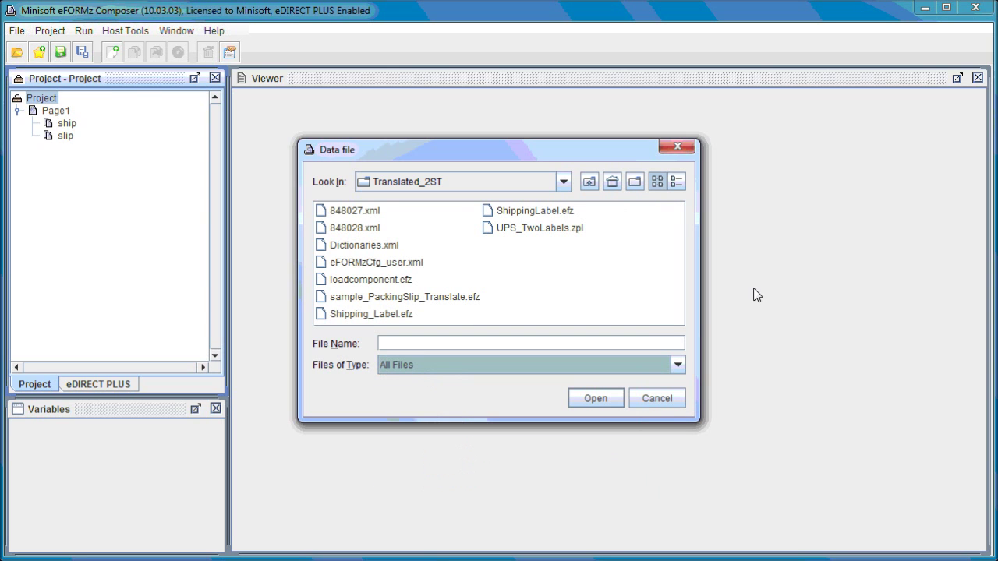
pyautogui.click(548, 230)
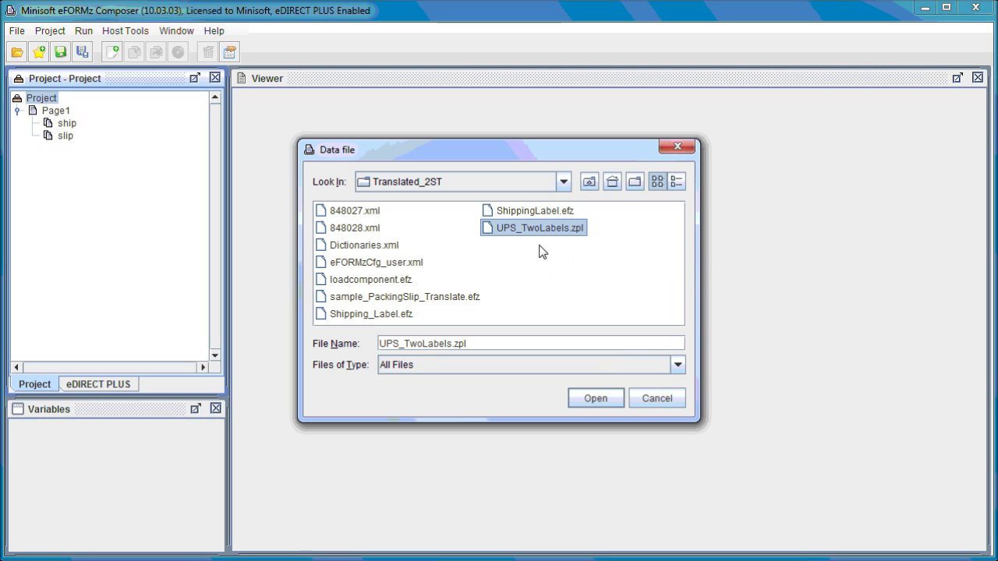
pyautogui.click(590, 402)
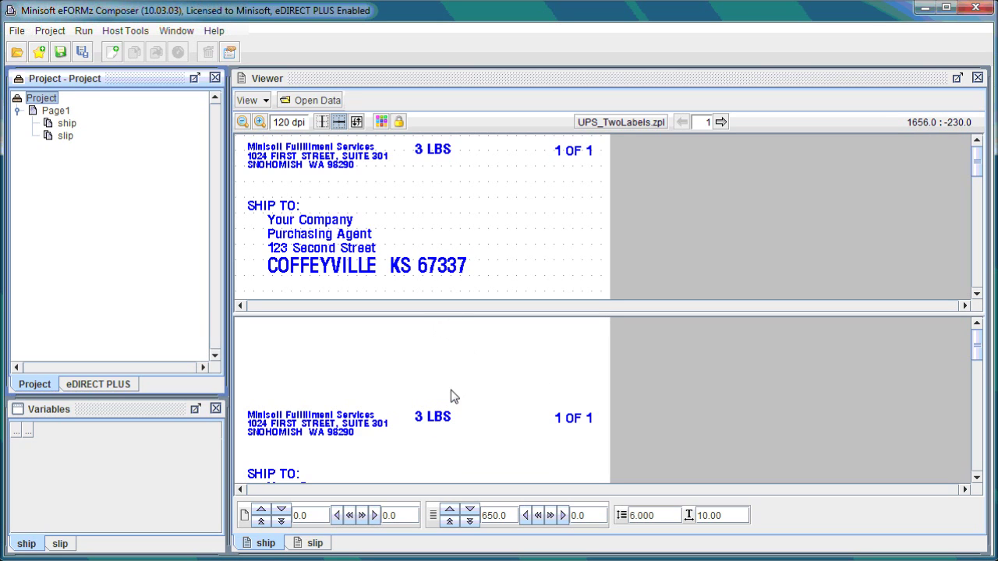
# Step: Nudge the data on the ship form down to a top offset of 655
pyautogui.click(470, 521)
pyautogui.click(471, 521)
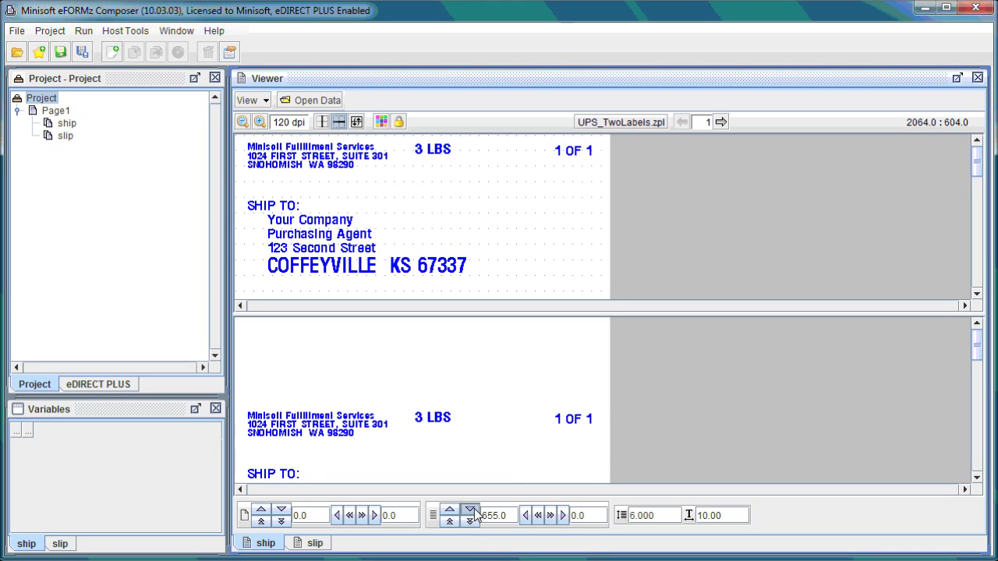
# Step: Set the data top offset on the ship form to 650
pyautogui.click(451, 521)
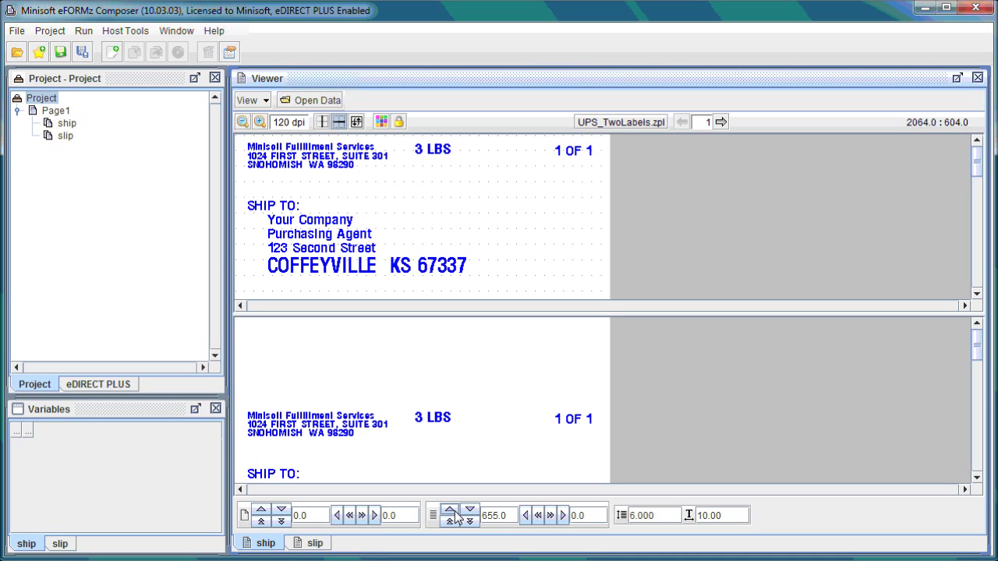
pyautogui.click(451, 522)
pyautogui.click(451, 521)
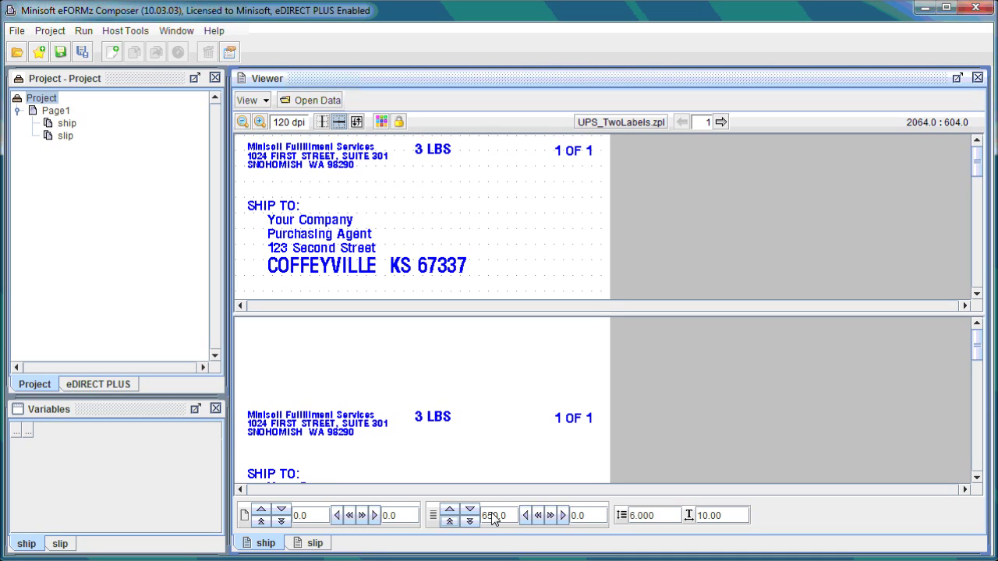
pyautogui.click(472, 510)
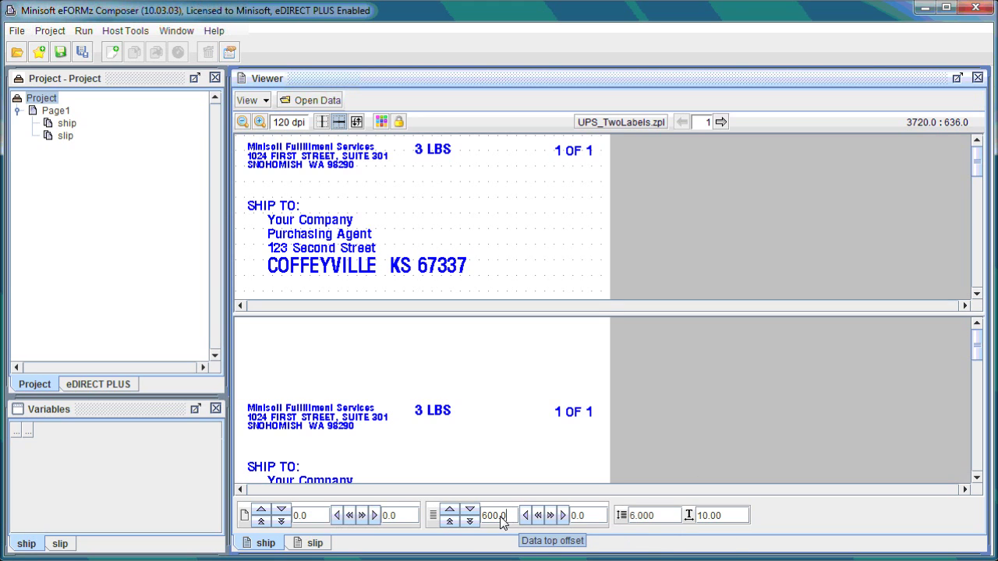
pyautogui.click(489, 517)
pyautogui.write('5')
pyautogui.press('Return')
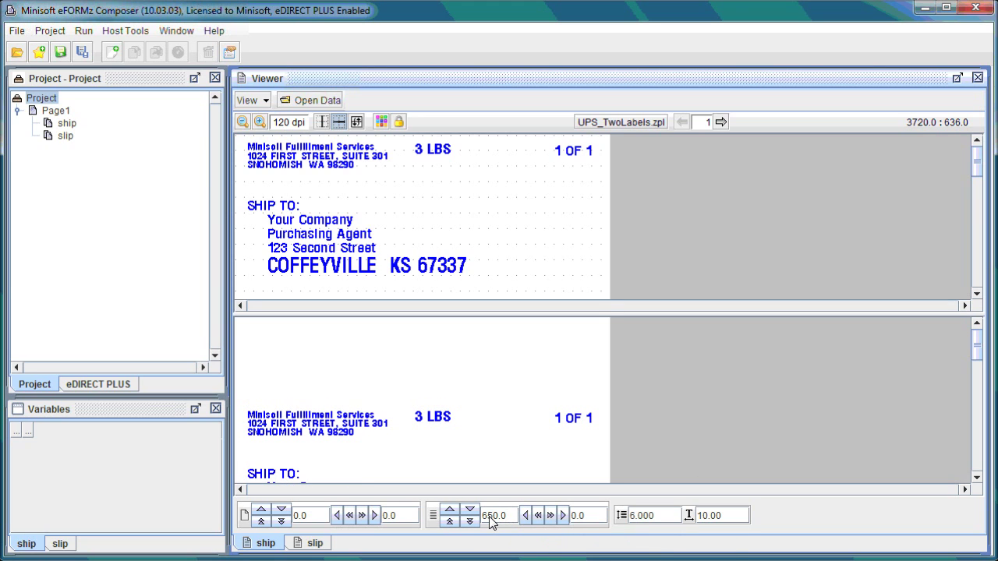
# Step: Compare the slip and ship form previews, and examine the reference lines near the bottom of both shipping labels
pyautogui.click(315, 544)
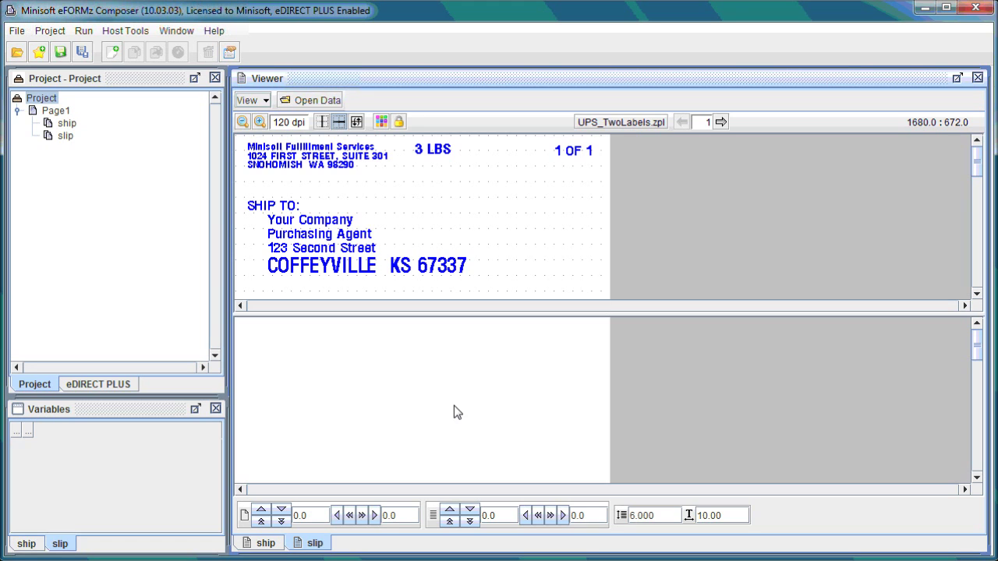
pyautogui.click(271, 546)
pyautogui.scroll(-10, 357, 210)
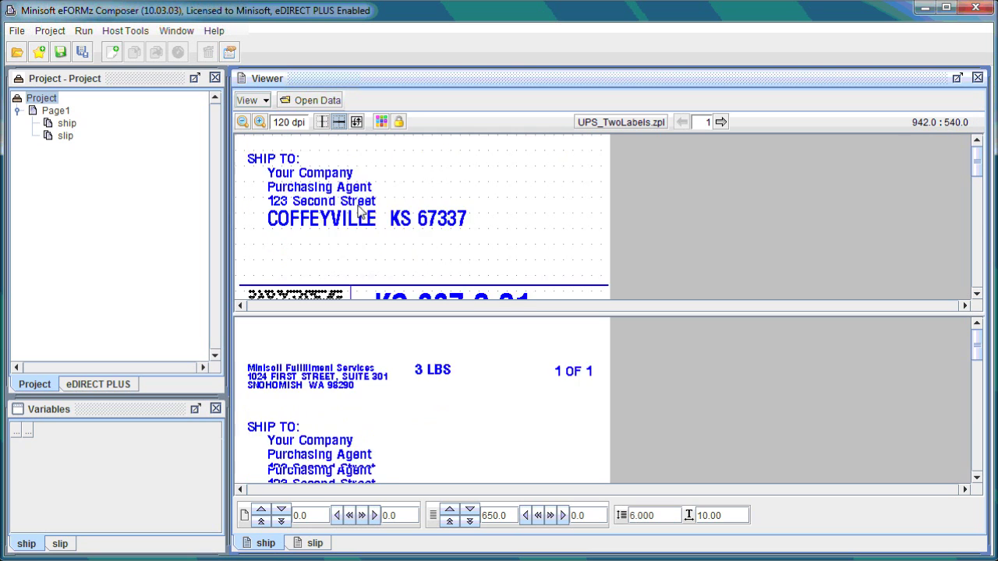
pyautogui.scroll(-2, 357, 210)
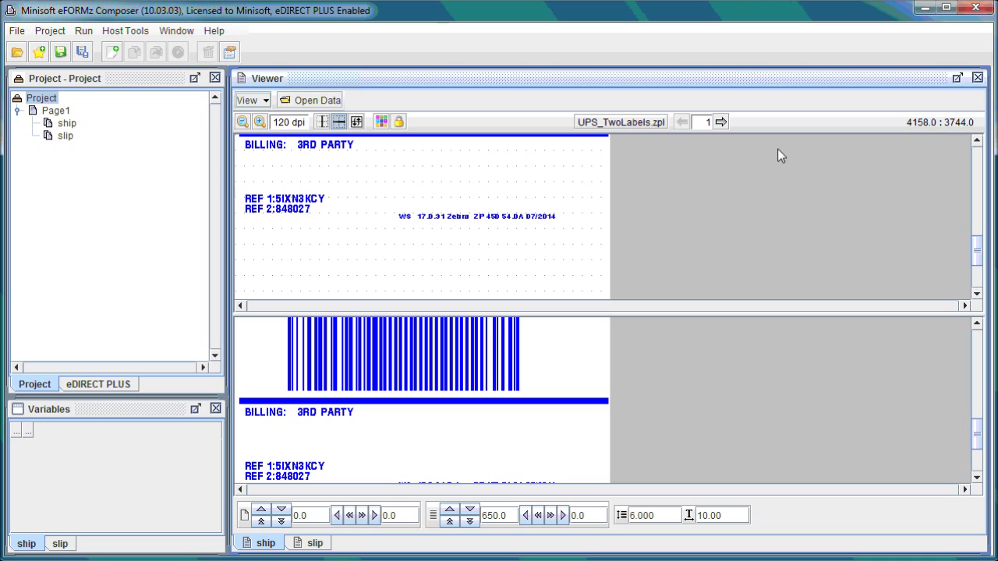
pyautogui.click(721, 122)
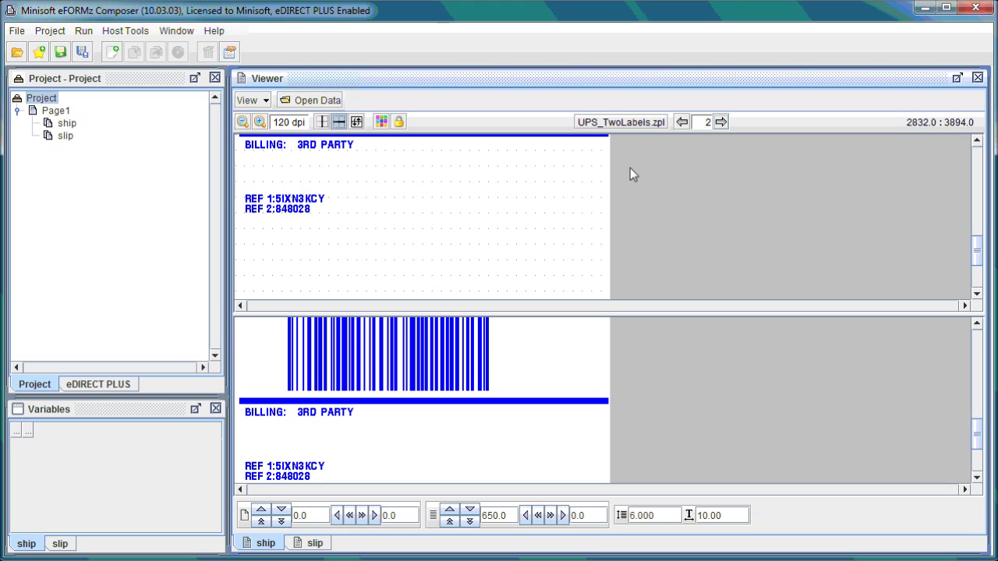
pyautogui.click(683, 123)
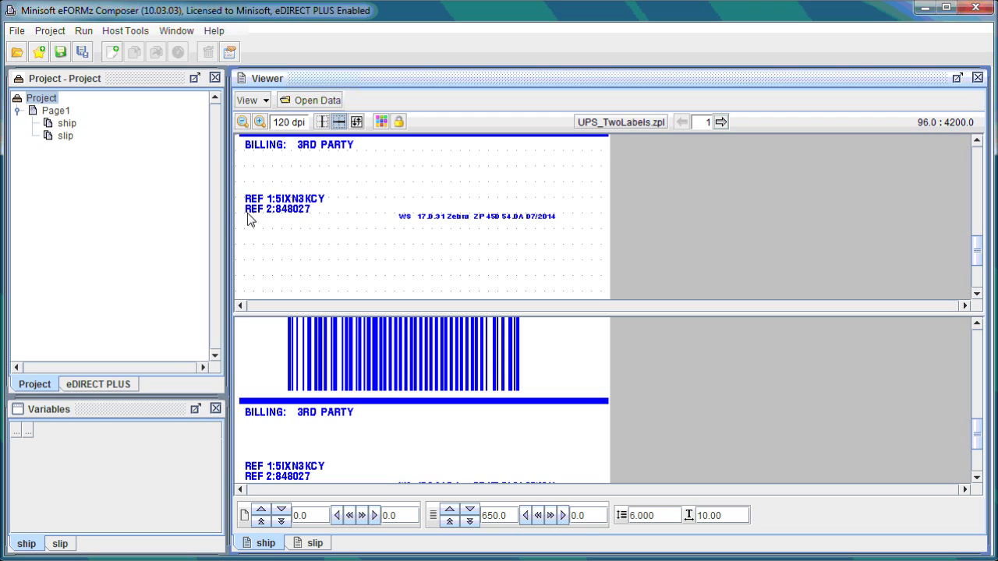
# Step: Create a variable named REF2 from the REF 2 line of the first label, copying its original data to the output
pyautogui.rightClick(311, 215)
pyautogui.click(332, 221)
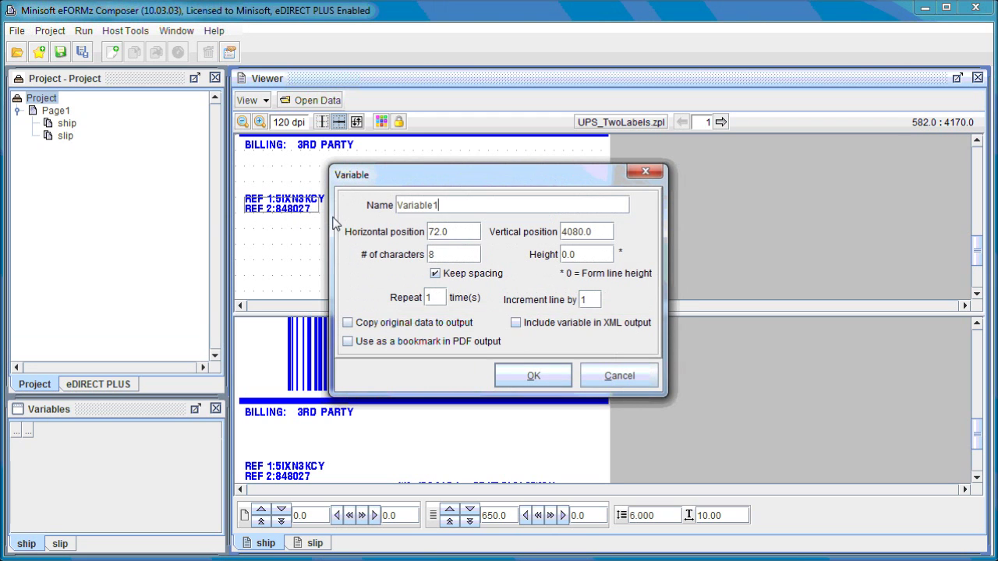
pyautogui.click(377, 323)
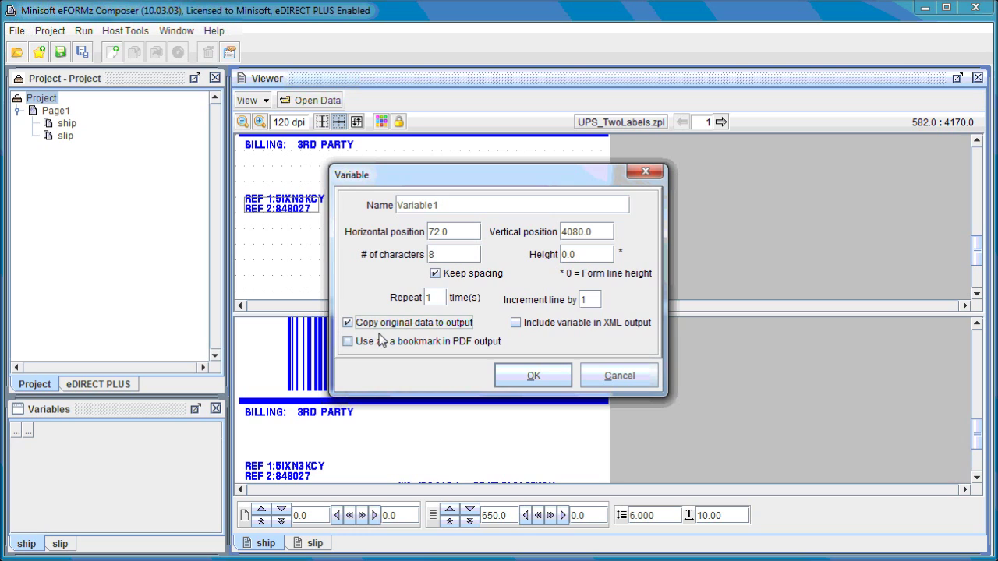
pyautogui.doubleClick(454, 207)
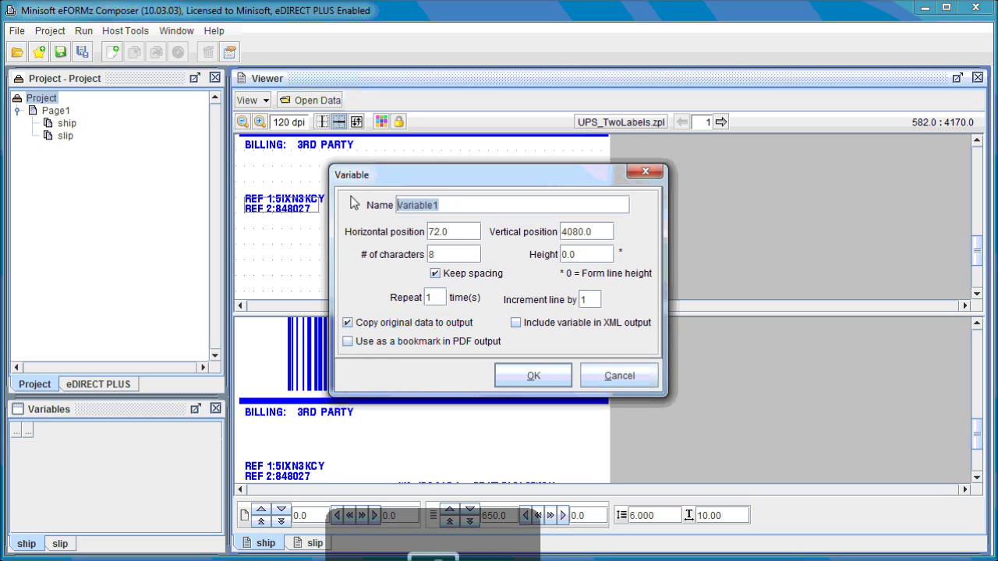
pyautogui.write('REF2')
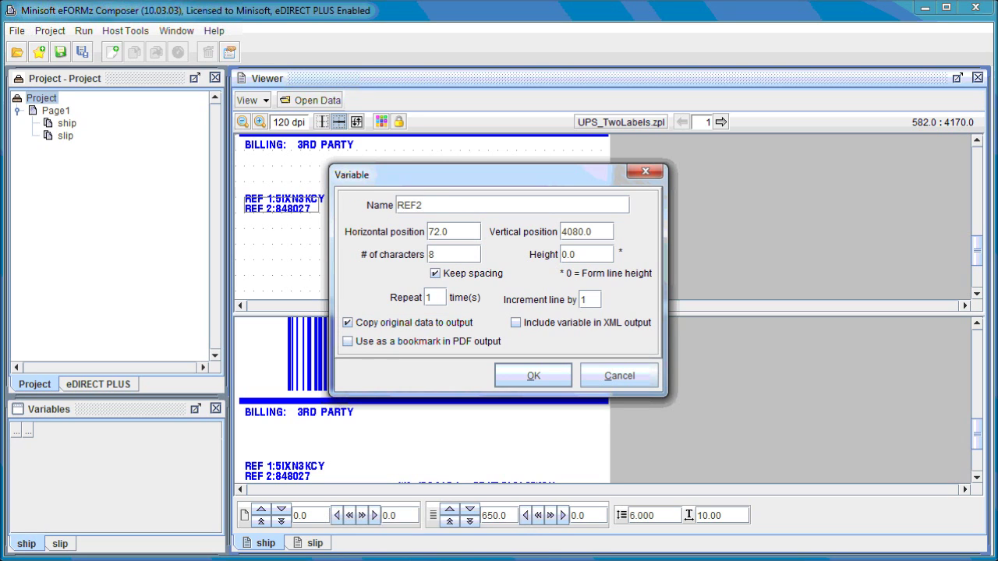
pyautogui.click(517, 375)
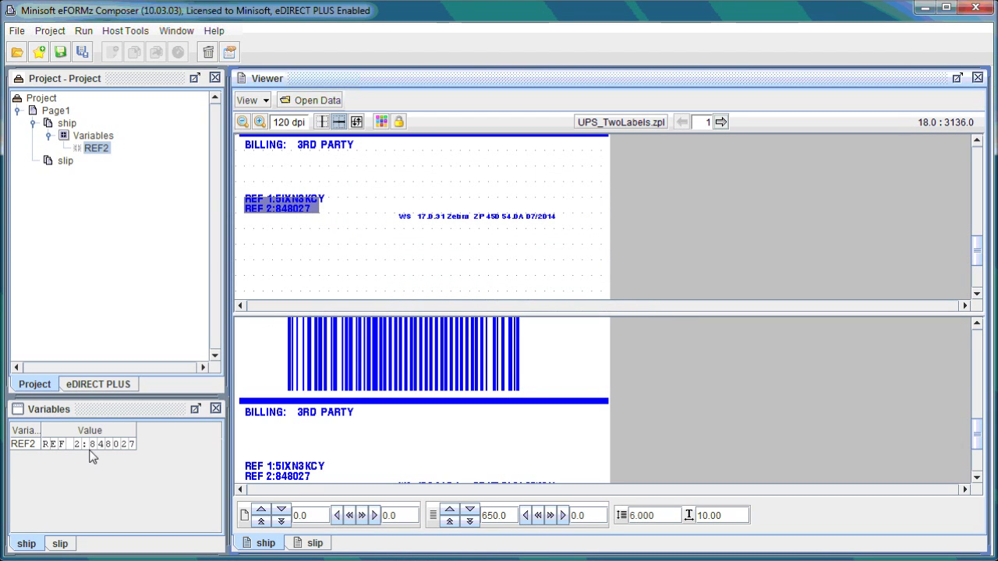
pyautogui.click(107, 419)
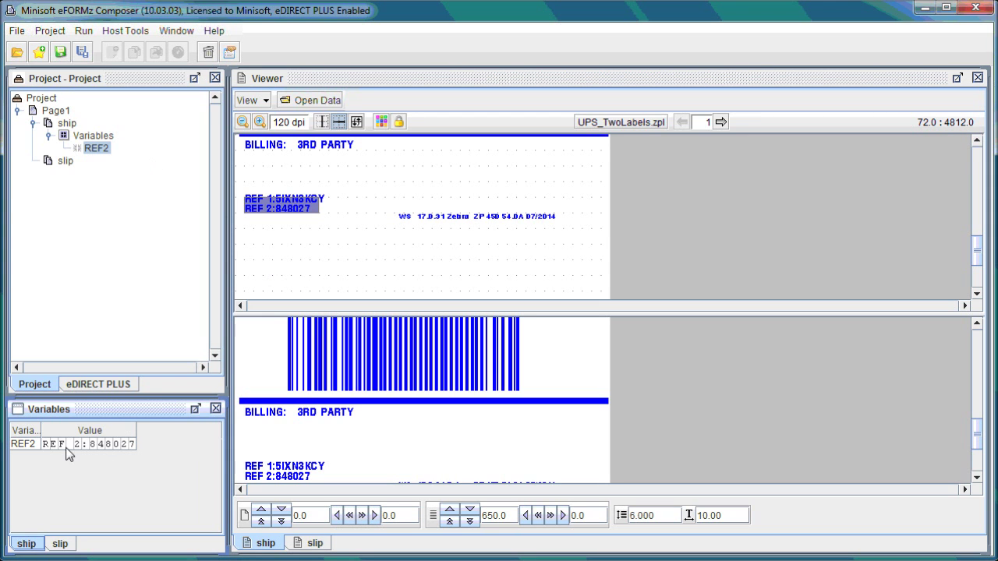
# Step: Add a Substring function to REF2 starting at character position 6 for 100 characters
pyautogui.rightClick(104, 150)
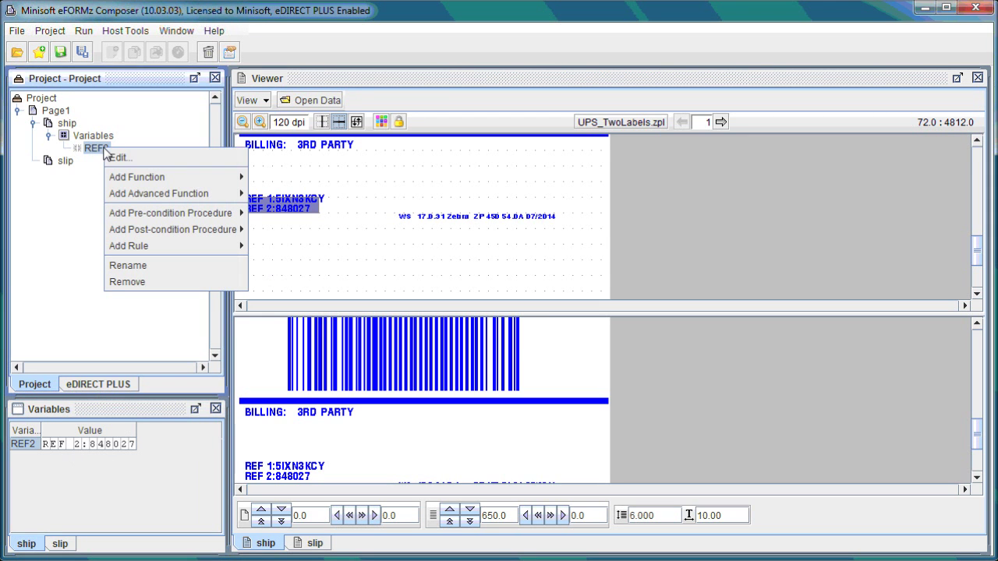
pyautogui.moveTo(170, 177)
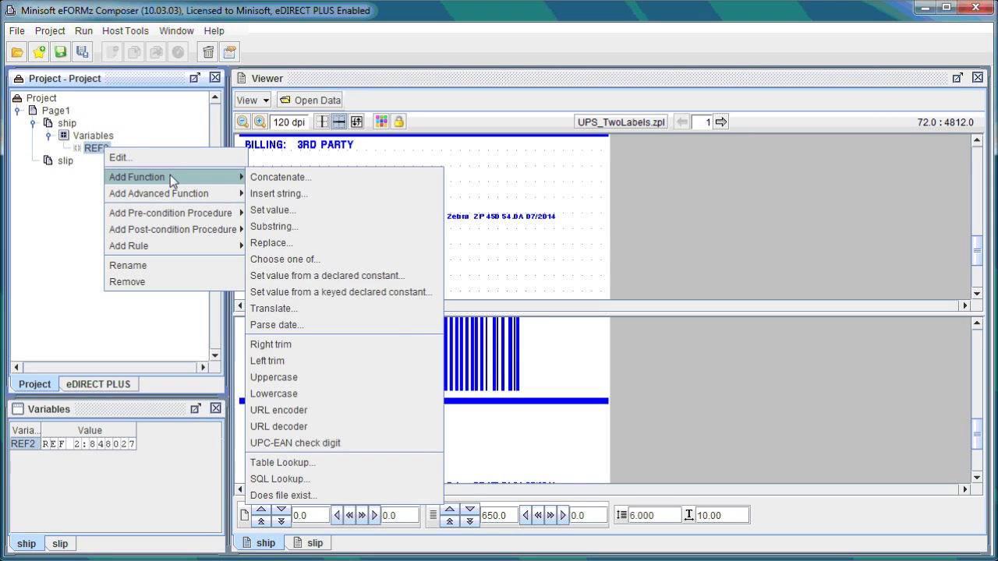
pyautogui.click(302, 227)
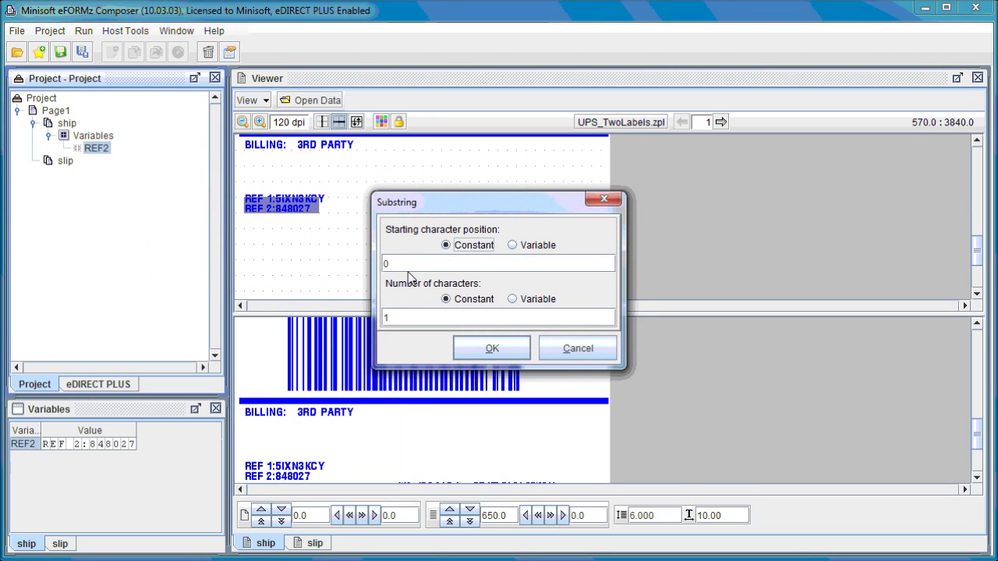
pyautogui.click(379, 265)
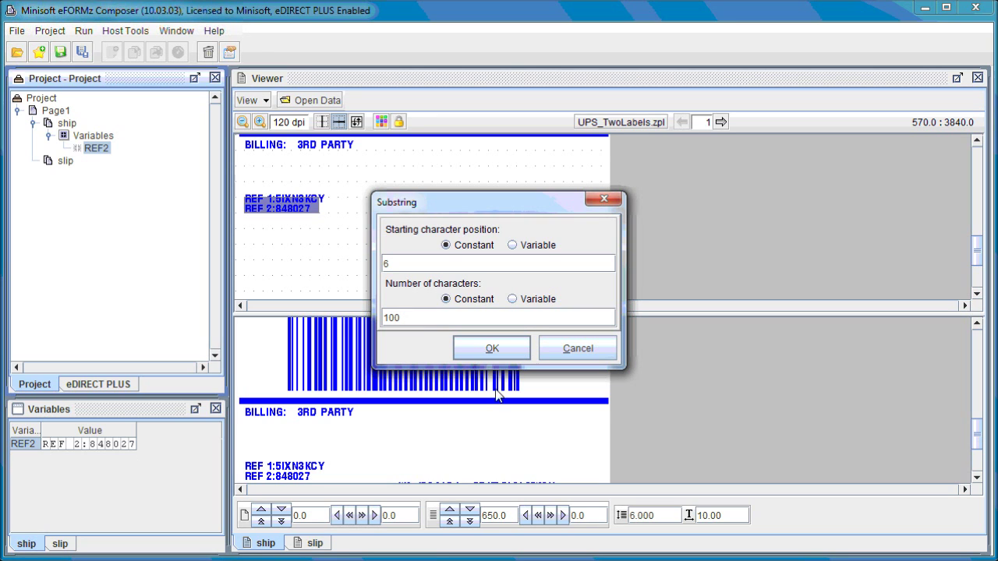
pyautogui.click(495, 348)
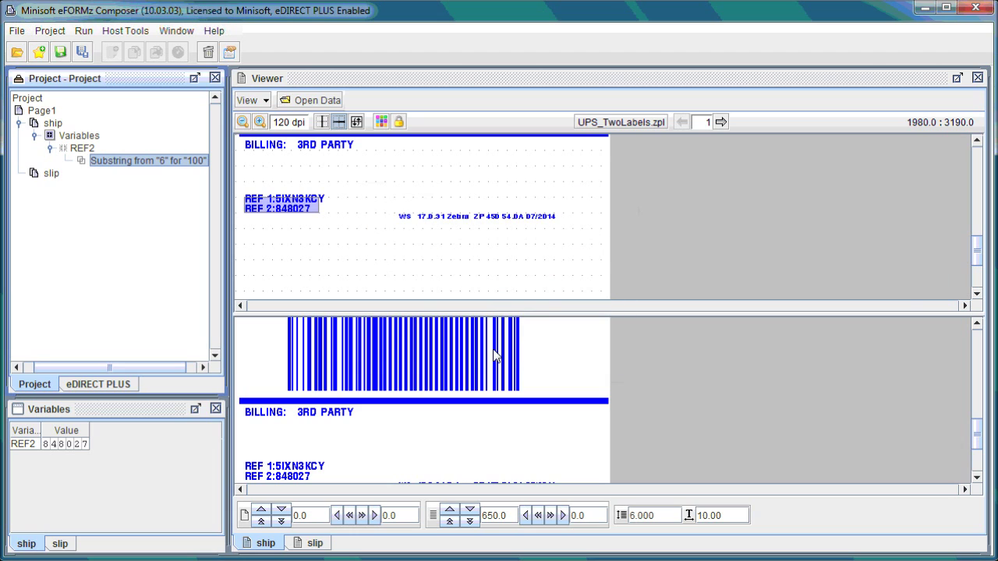
pyautogui.click(100, 413)
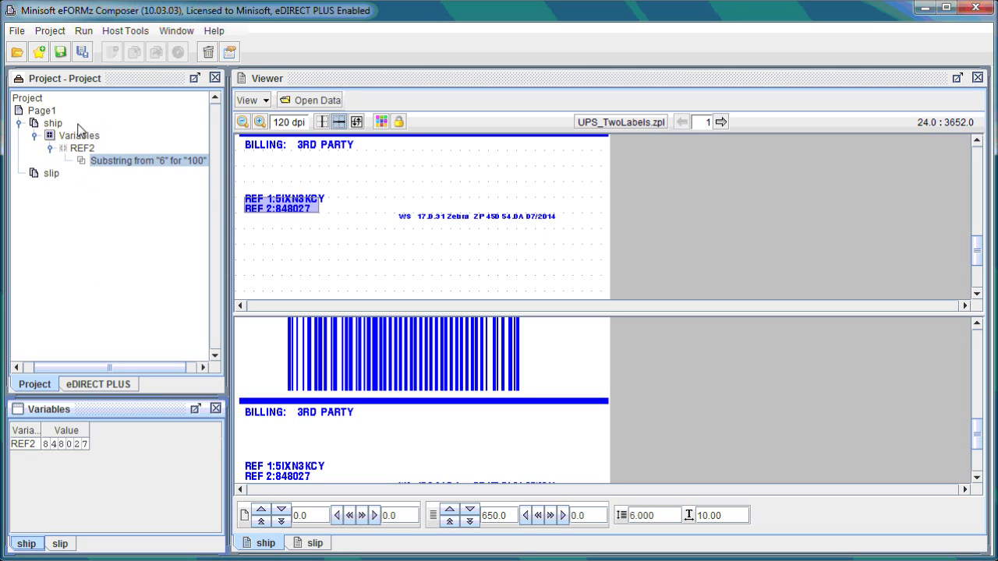
# Step: Add a by-position variable named FILENAME to the ship form, with original data copied to the output
pyautogui.rightClick(56, 124)
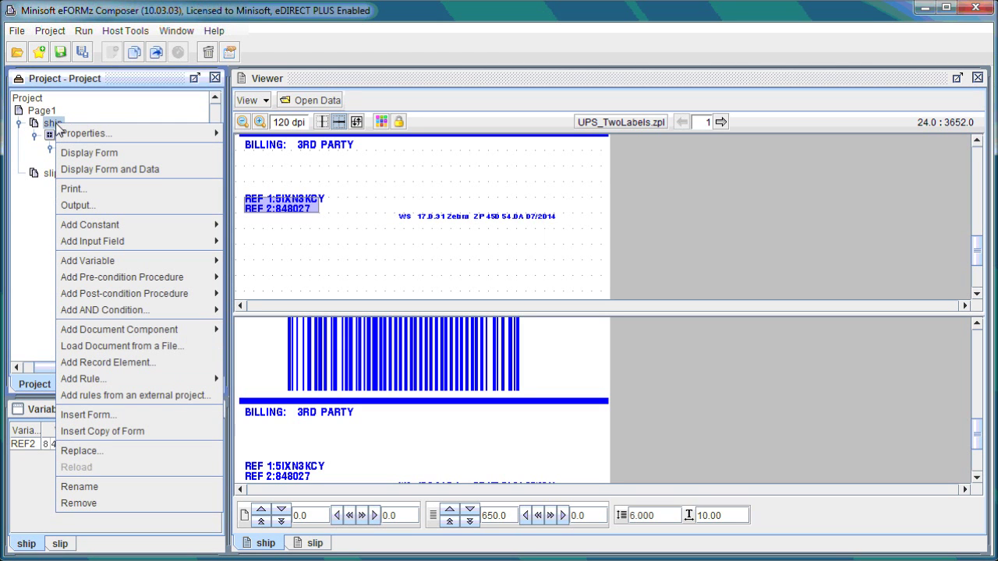
pyautogui.moveTo(164, 262)
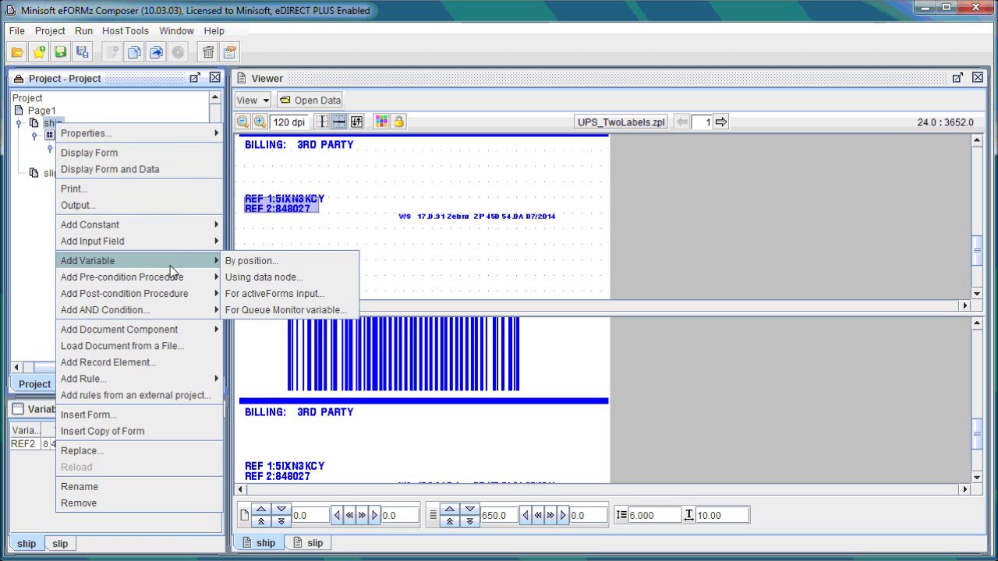
pyautogui.click(250, 261)
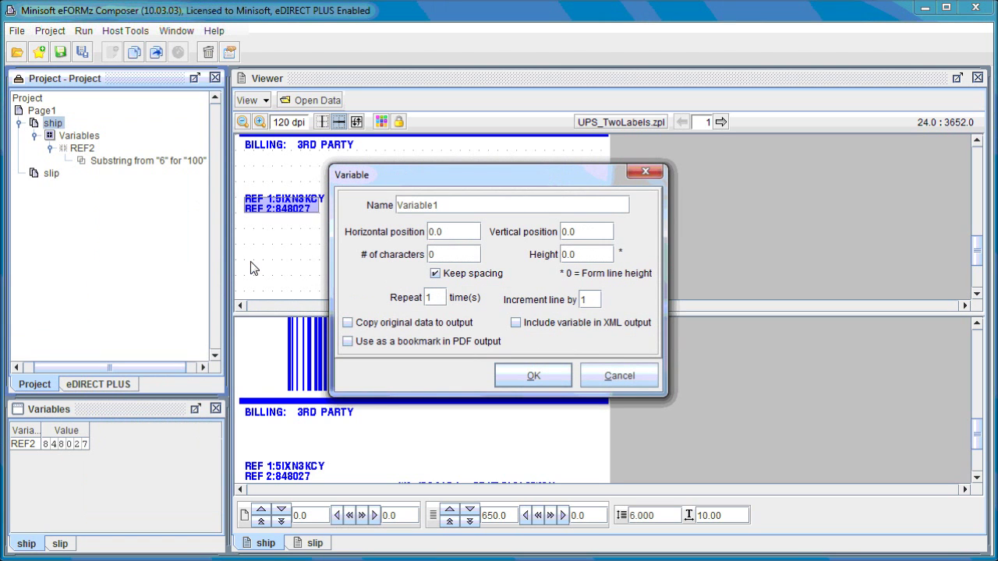
pyautogui.click(347, 322)
pyautogui.click(459, 205)
pyautogui.write('FIL')
pyautogui.press('BackSpace')
pyautogui.press('BackSpace')
pyautogui.press('BackSpace')
pyautogui.press('BackSpace')
pyautogui.press('BackSpace')
pyautogui.press('BackSpace')
pyautogui.press('BackSpace')
pyautogui.press('BackSpace')
pyautogui.press('BackSpace')
pyautogui.press('BackSpace')
pyautogui.press('BackSpace')
pyautogui.press('BackSpace')
pyautogui.write('FILENAME')
pyautogui.click(538, 376)
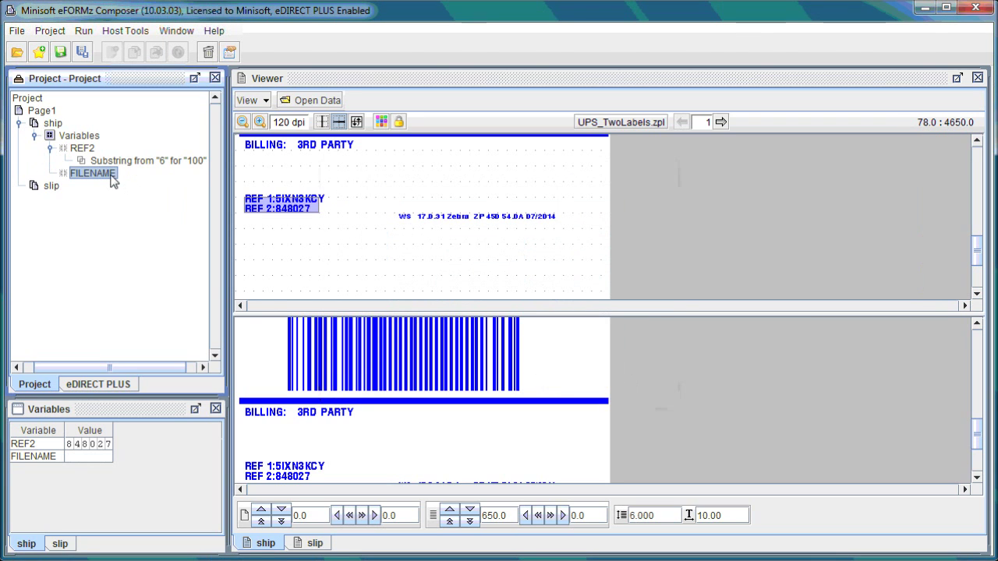
# Step: Add a Set Value function to FILENAME that takes its value from the REF2 variable
pyautogui.rightClick(112, 178)
pyautogui.moveTo(186, 205)
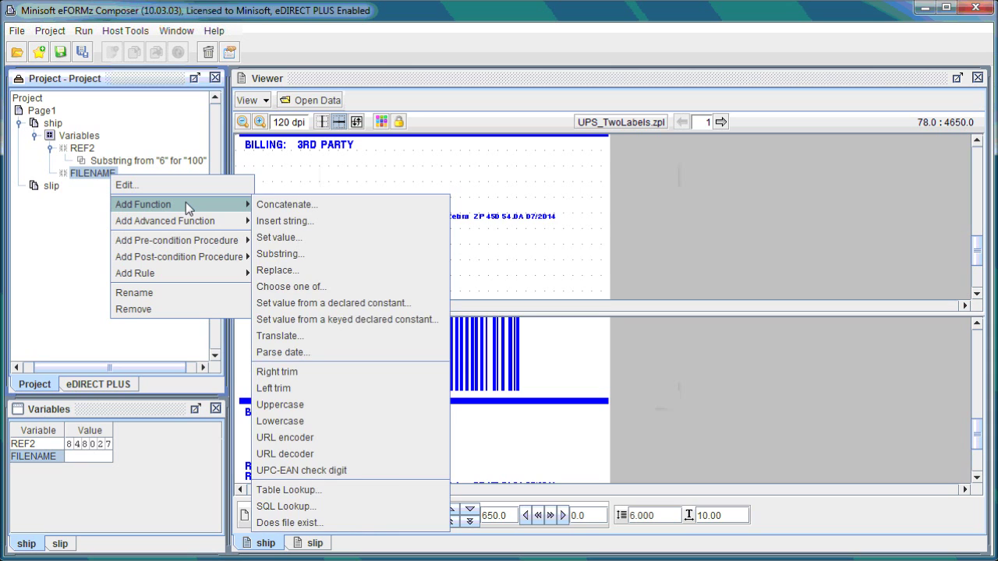
pyautogui.click(297, 235)
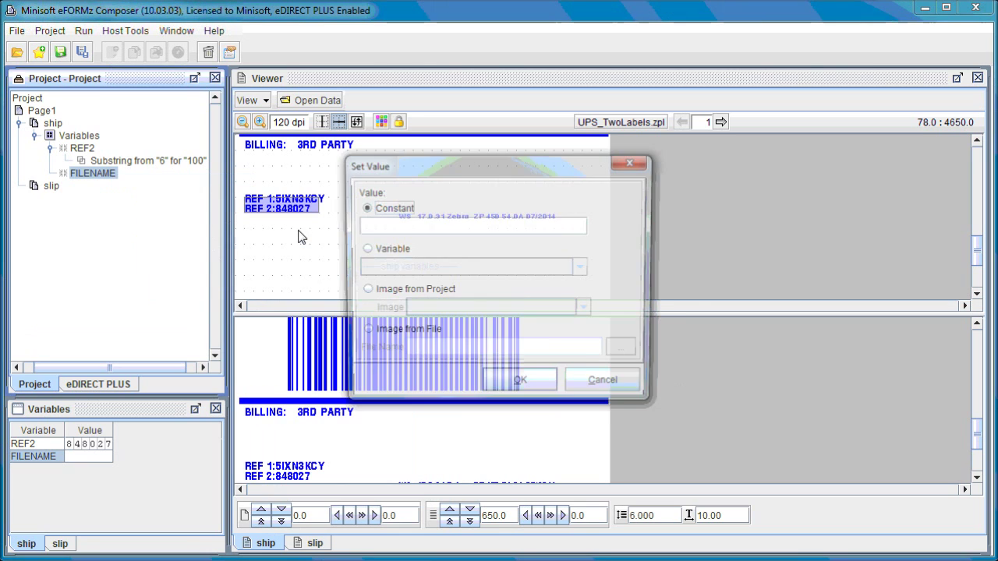
pyautogui.click(383, 246)
pyautogui.click(415, 267)
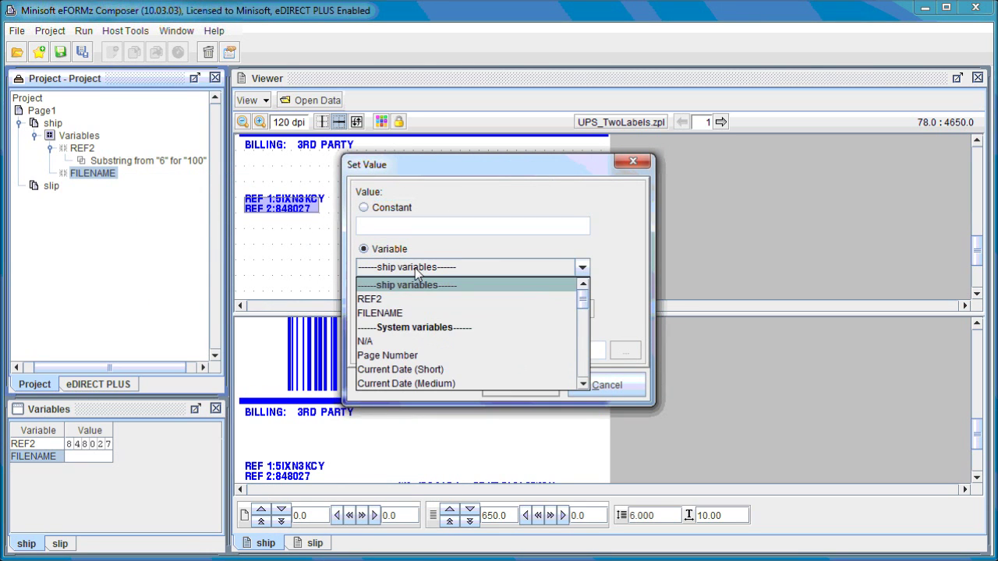
pyautogui.click(401, 301)
pyautogui.click(511, 380)
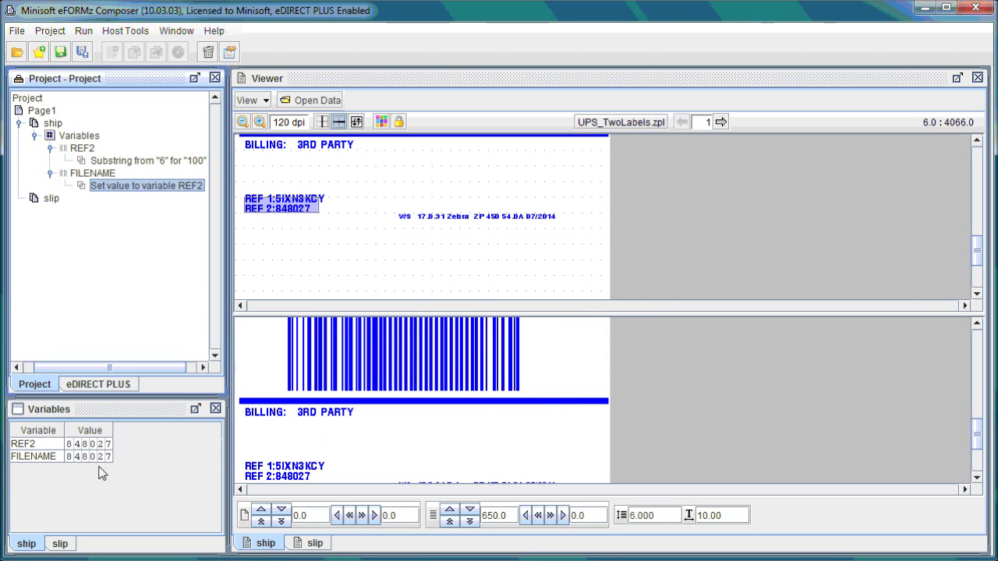
# Step: Add a Concatenate function to FILENAME that appends the constant ".xml"
pyautogui.rightClick(106, 178)
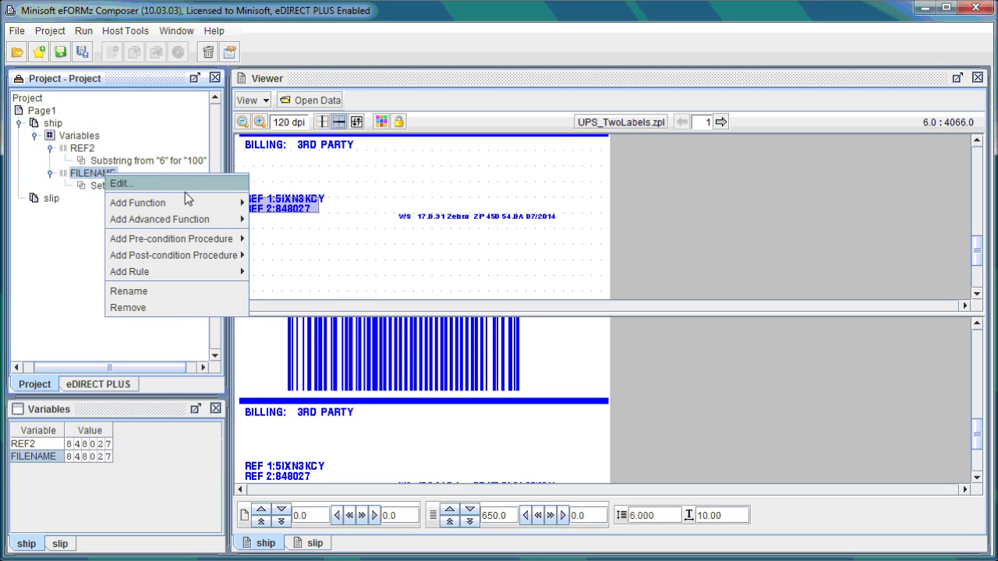
pyautogui.moveTo(189, 202)
pyautogui.click(279, 203)
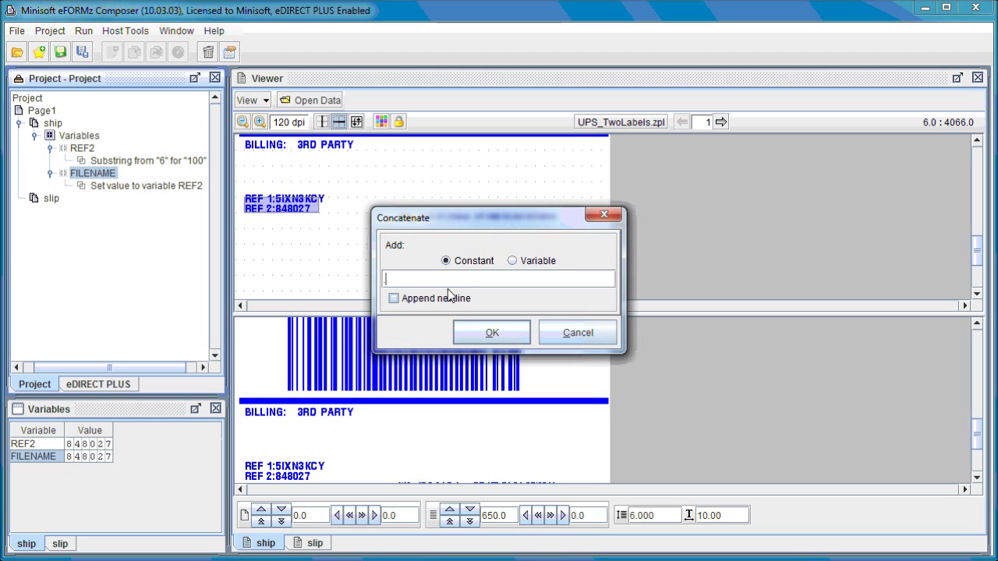
pyautogui.write('.xml')
pyautogui.click(509, 334)
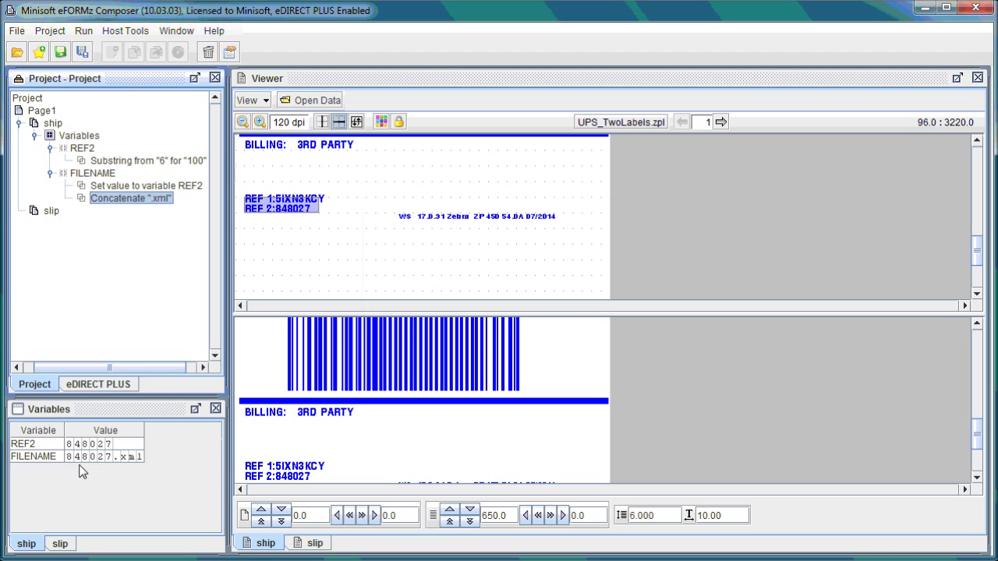
# Step: Add an Insert String function to FILENAME that inserts the constant "/Minisoft/eFORMz_6/projects/Translated_2ST/" at character position 0
pyautogui.rightClick(109, 178)
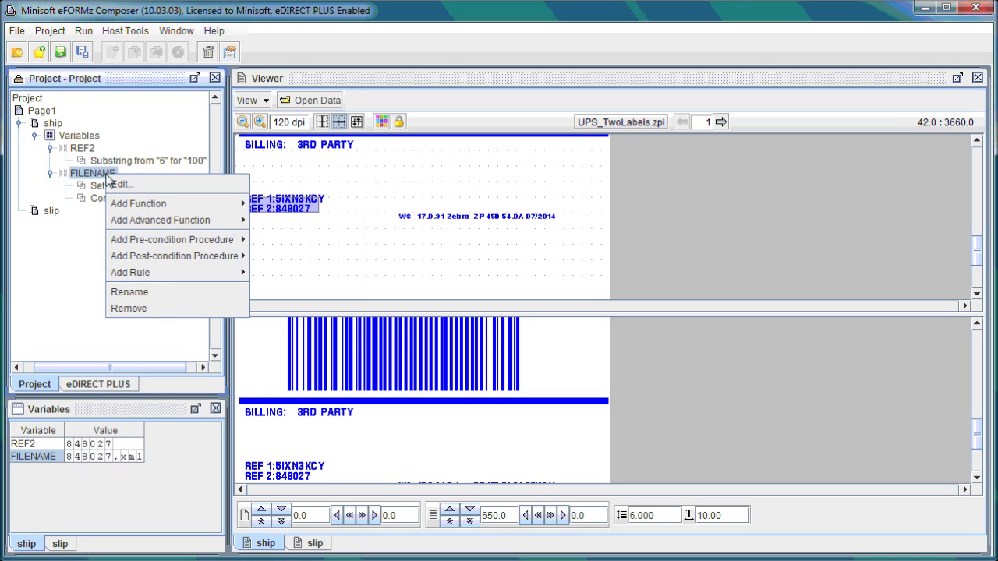
pyautogui.moveTo(178, 203)
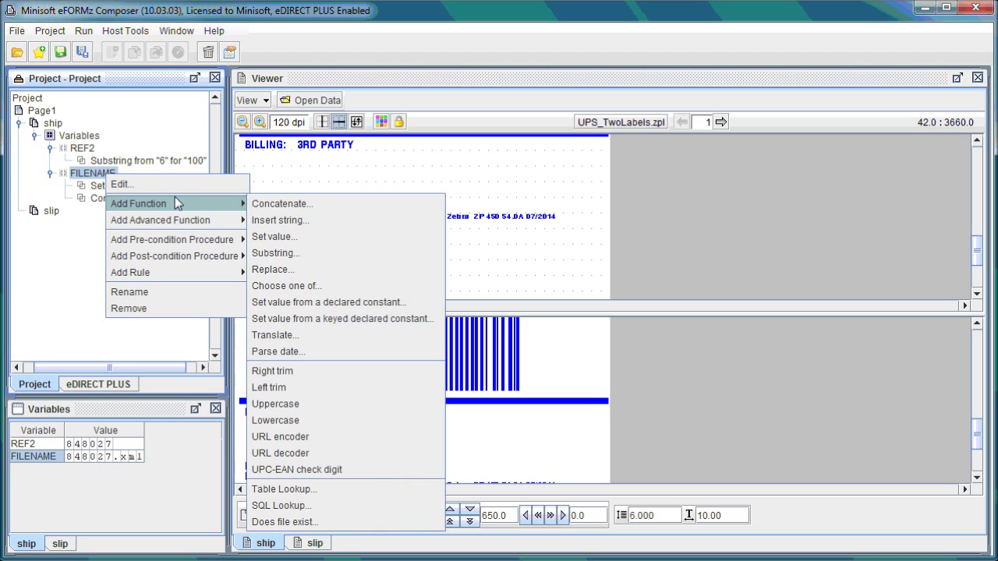
pyautogui.click(316, 222)
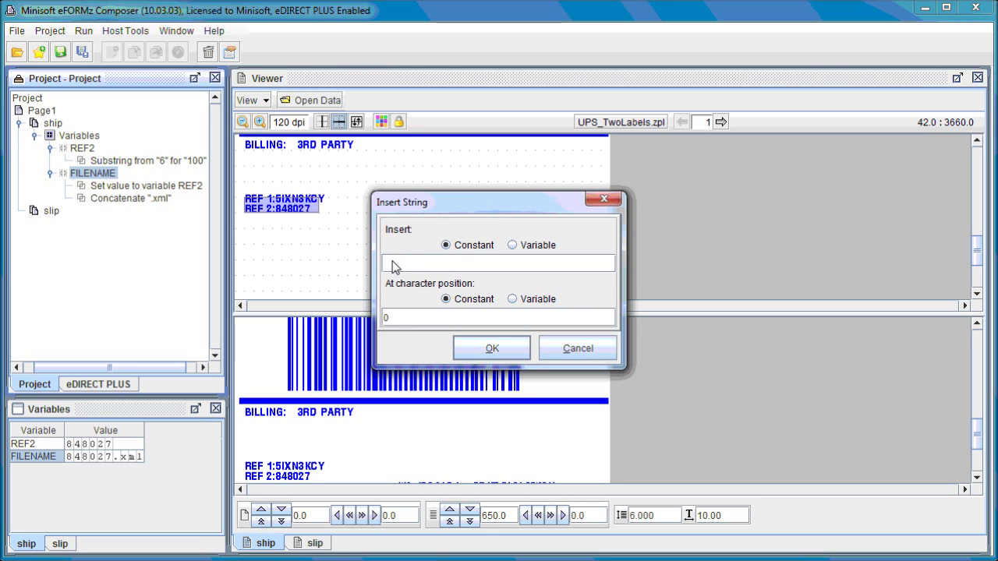
pyautogui.write('/Minisoft/eF')
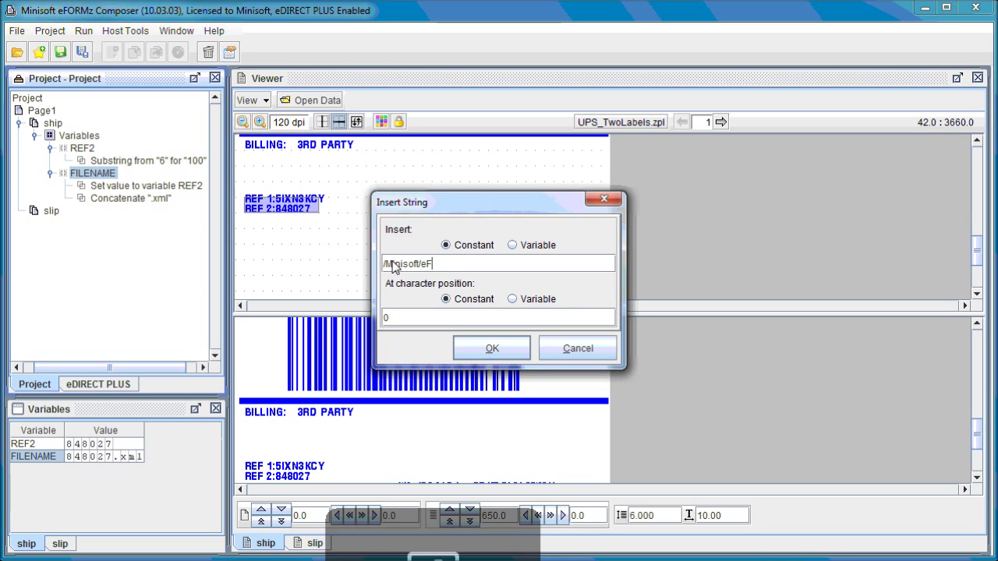
pyautogui.write('ORMz_')
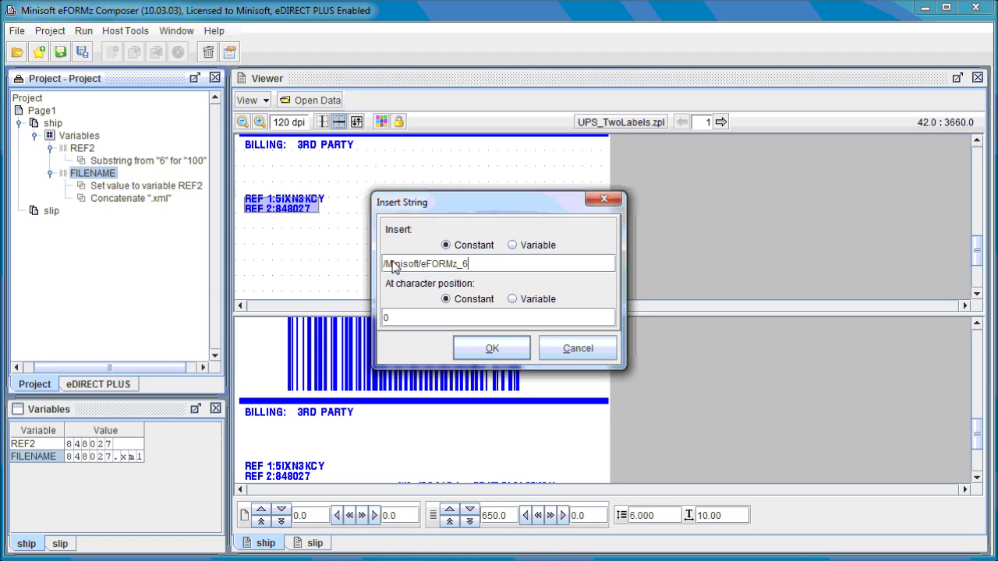
pyautogui.write('6/projects/T')
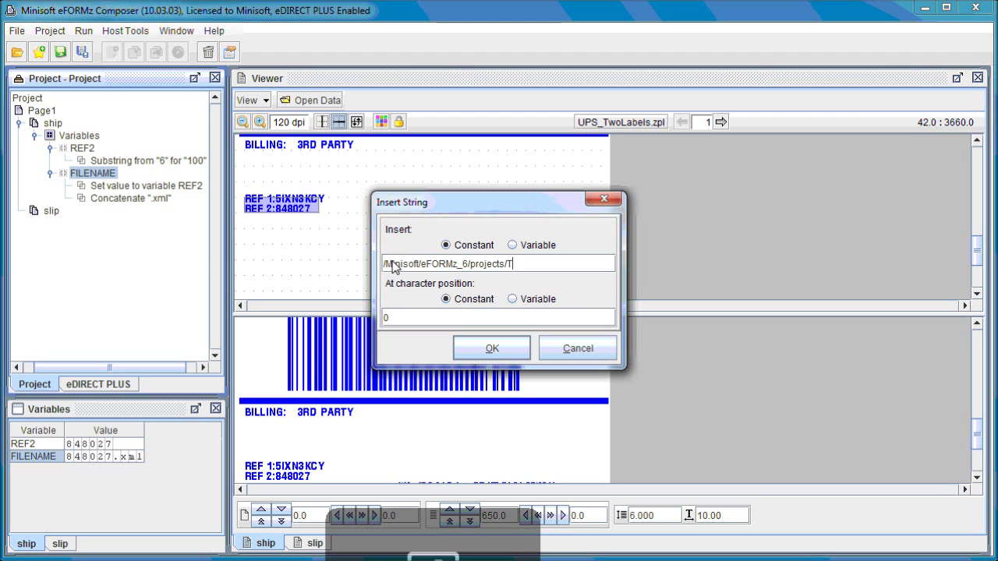
pyautogui.write('ranslated_')
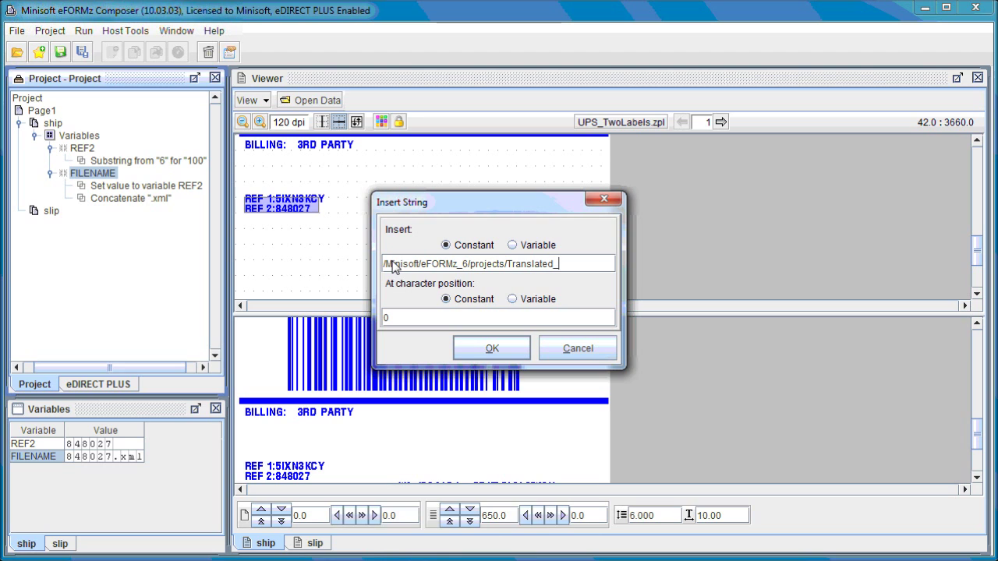
pyautogui.write('2ST/')
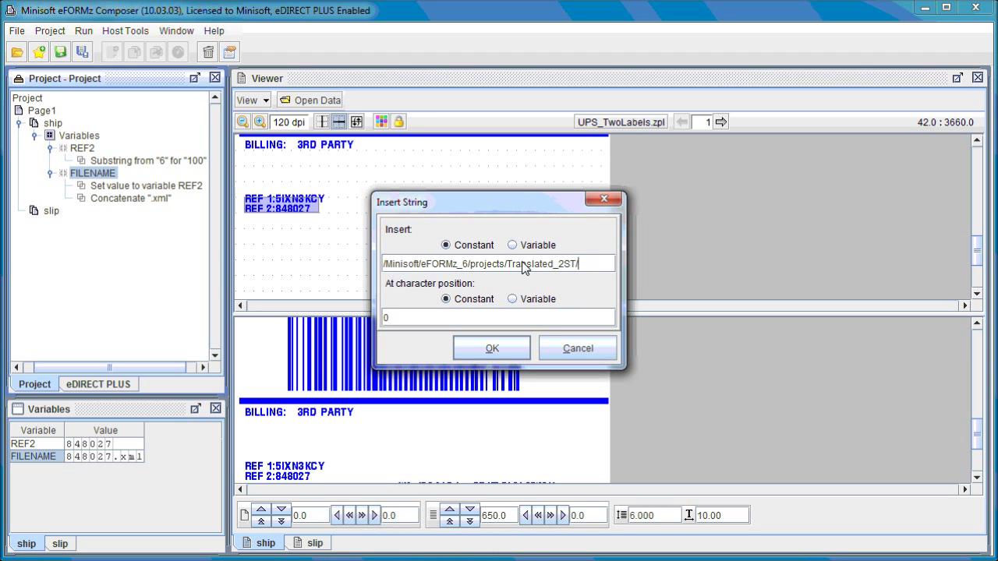
pyautogui.click(492, 349)
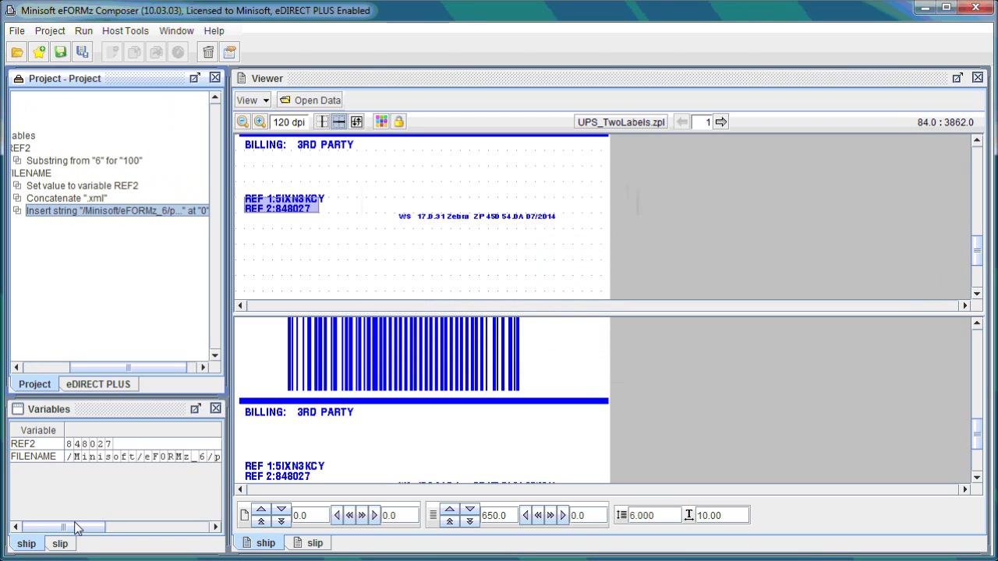
pyautogui.moveTo(85, 528)
pyautogui.mouseDown()
pyautogui.moveTo(202, 530)
pyautogui.moveTo(68, 527)
pyautogui.mouseUp()
# Step: Add a by-position variable named FILETEST to the ship form, with original data copied to the output
pyautogui.moveTo(88, 366); pyautogui.dragTo(40, 366)
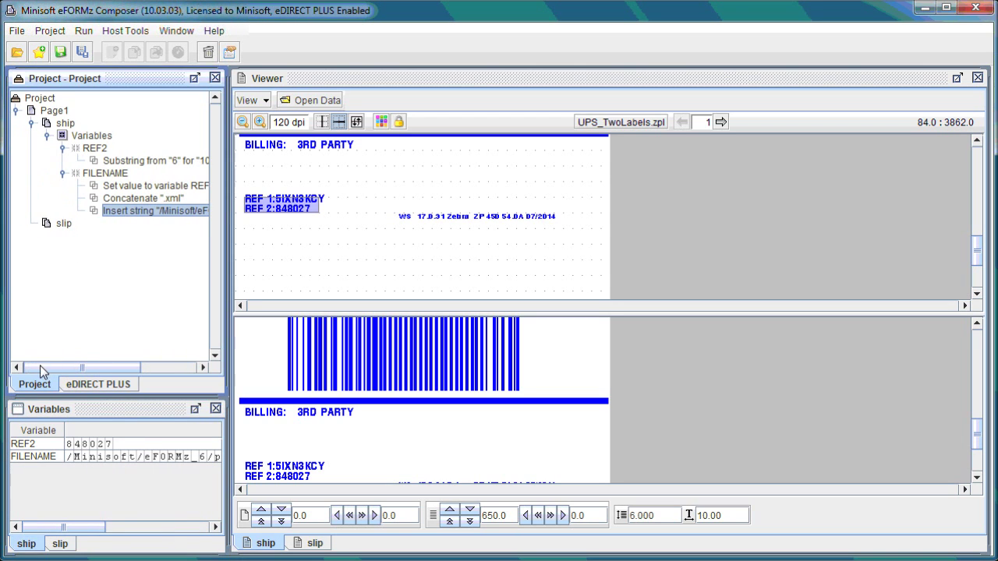
pyautogui.rightClick(68, 124)
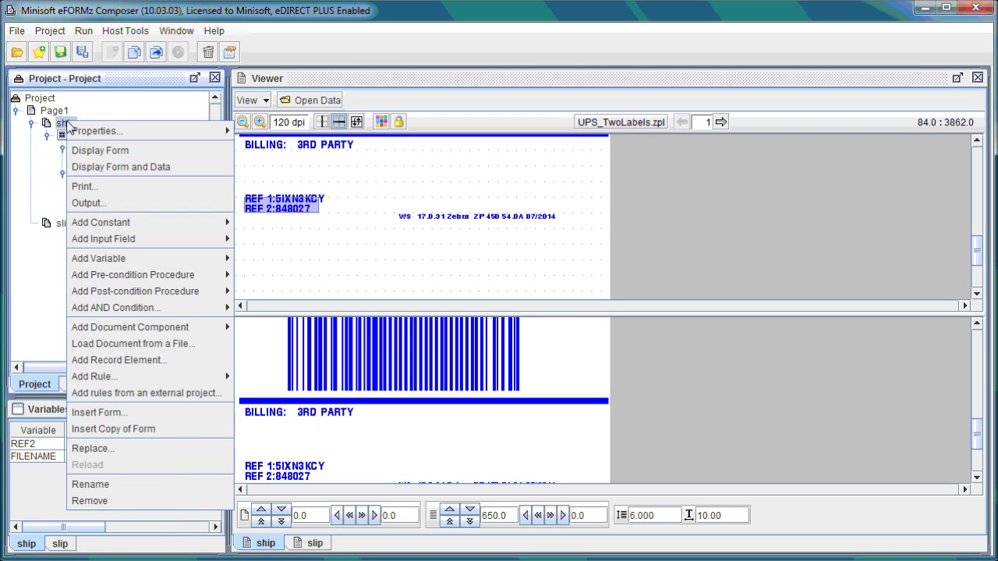
pyautogui.moveTo(77, 133)
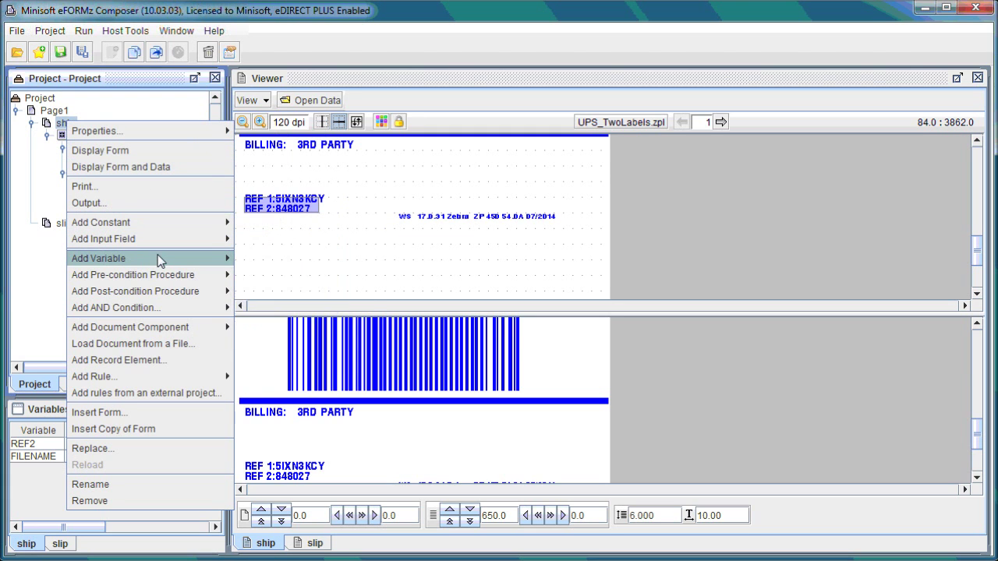
pyautogui.moveTo(159, 260)
pyautogui.click(248, 262)
pyautogui.moveTo(453, 206); pyautogui.dragTo(383, 209)
pyautogui.write('FILETEST')
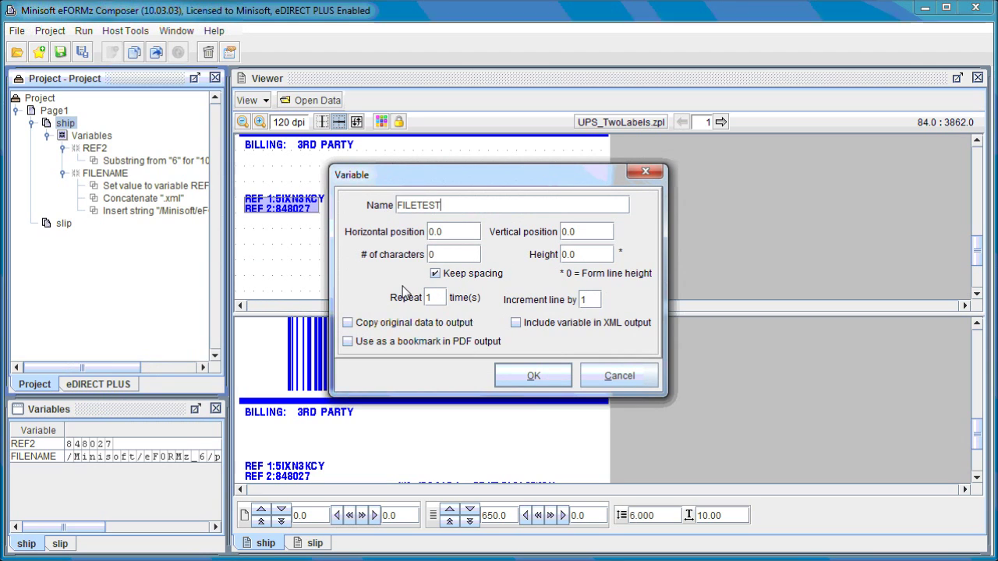
pyautogui.click(375, 326)
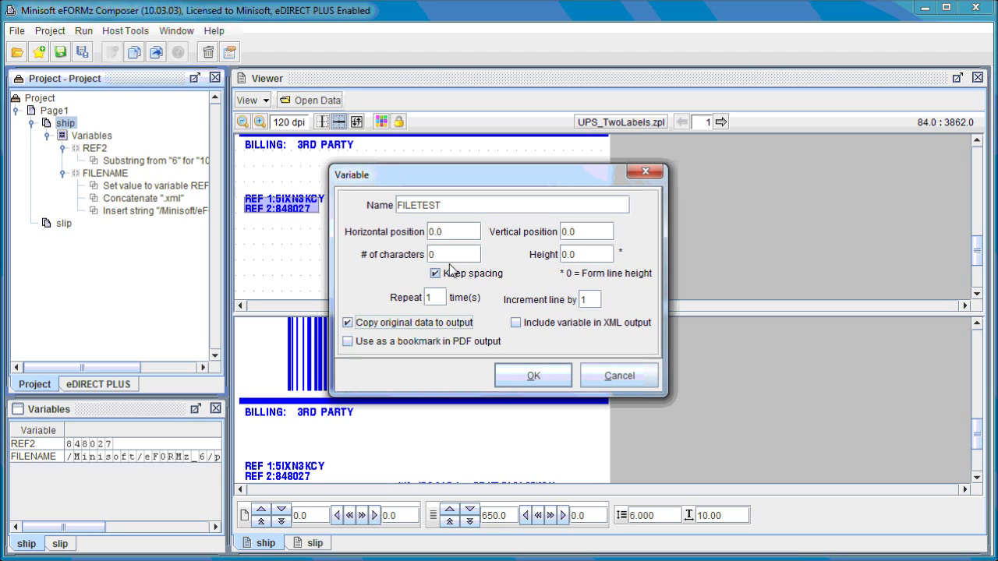
pyautogui.click(529, 373)
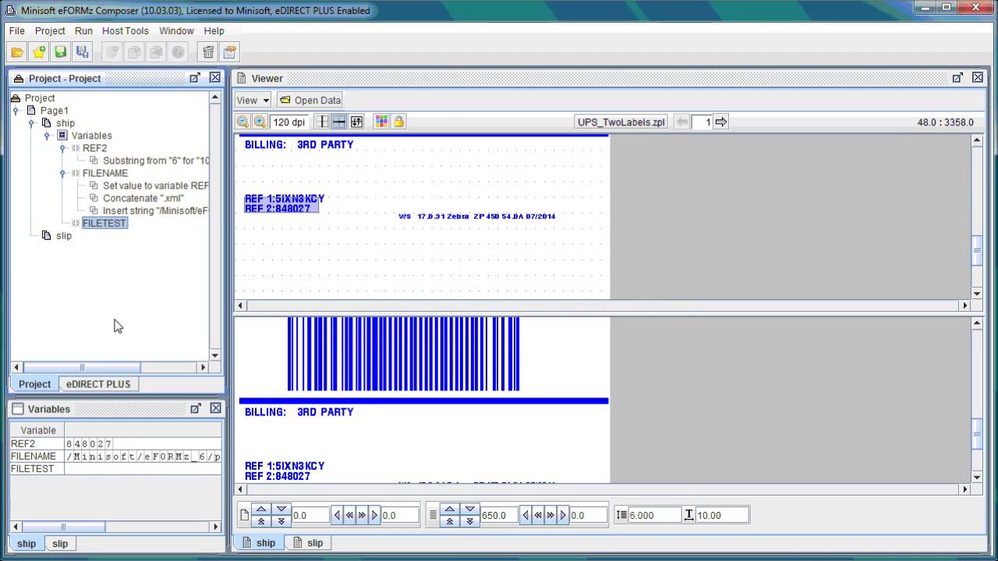
# Step: Add a Does File Exist function to FILETEST that takes its file name from the FILENAME variable
pyautogui.rightClick(117, 226)
pyautogui.moveTo(173, 258)
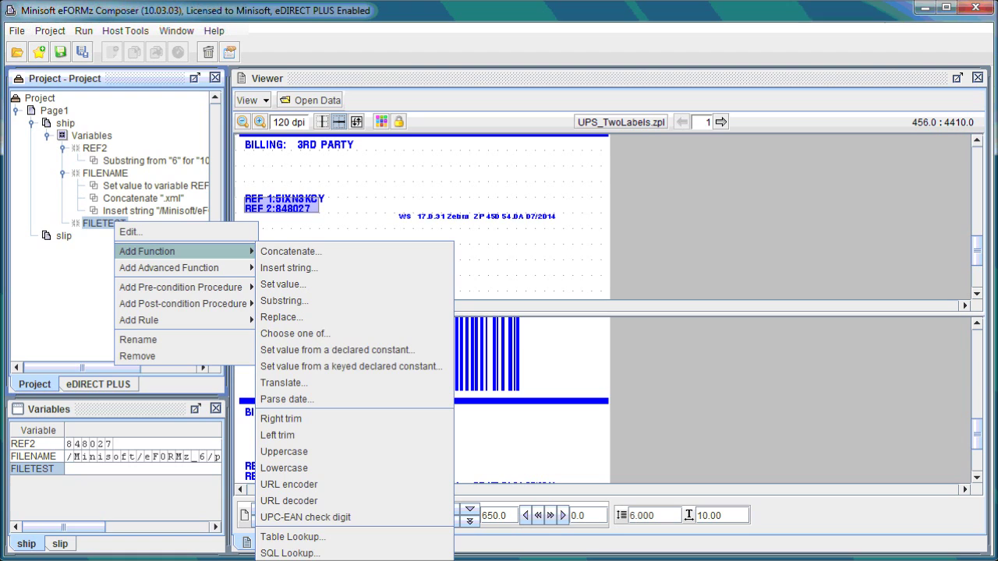
pyautogui.click(374, 560)
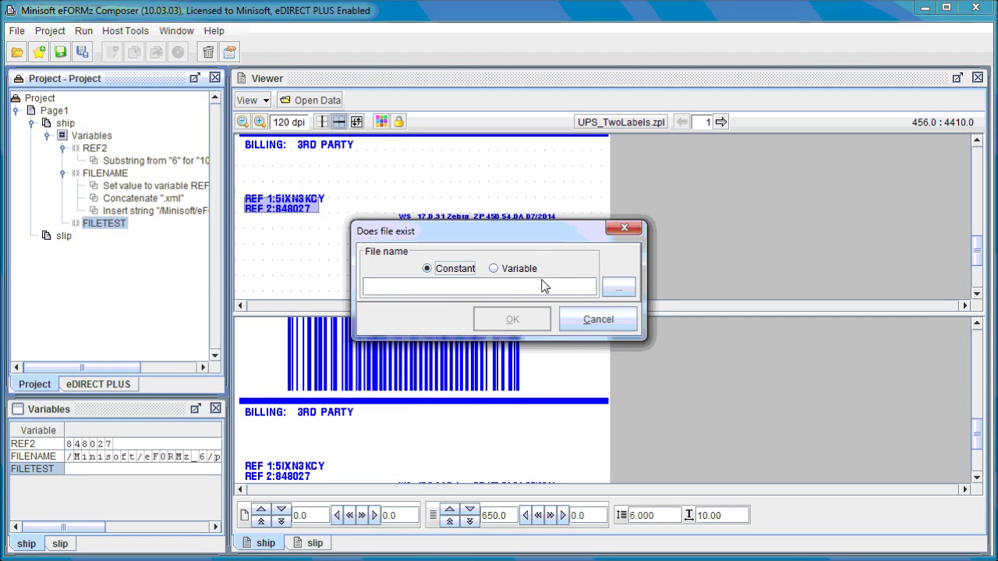
pyautogui.click(493, 268)
pyautogui.click(472, 287)
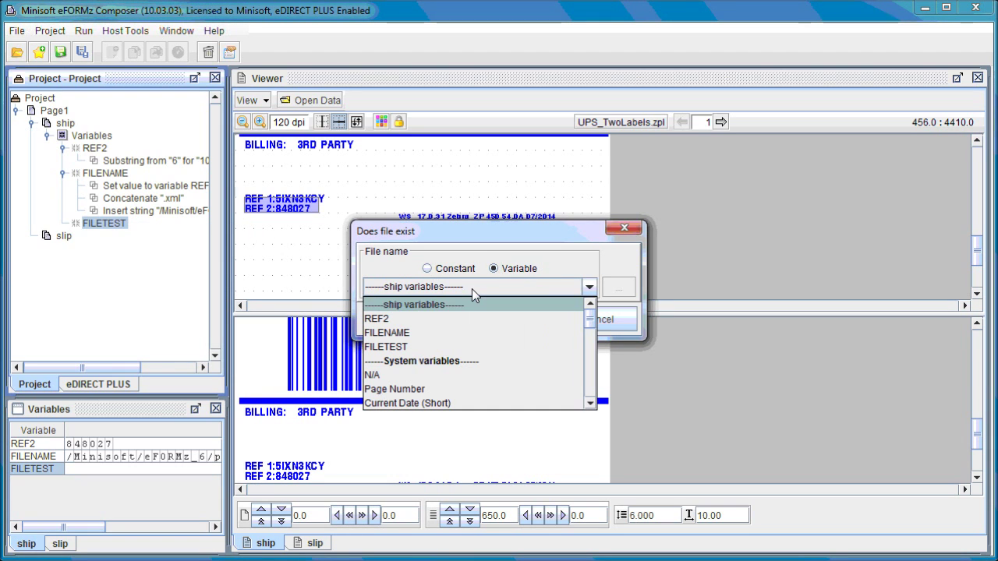
pyautogui.click(403, 334)
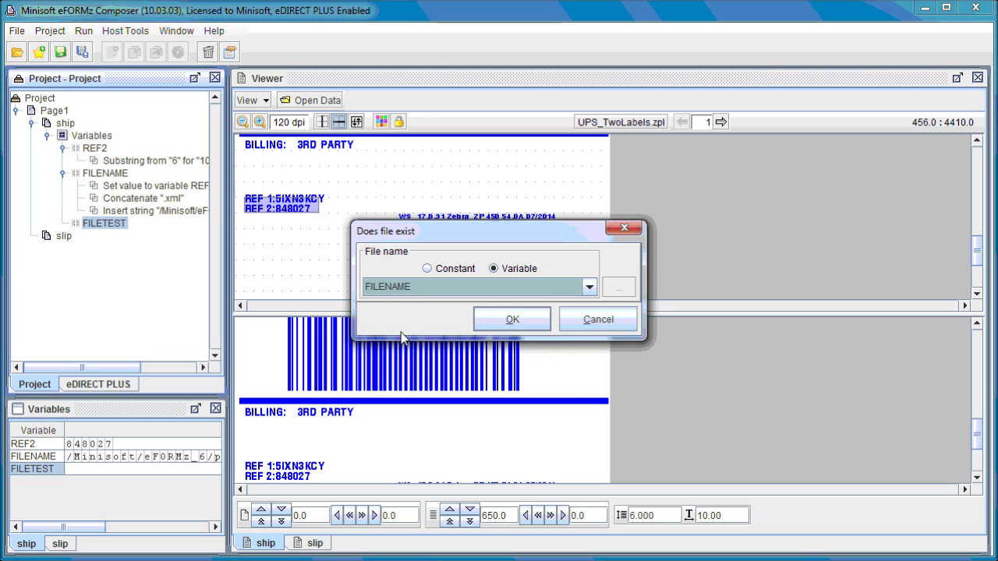
pyautogui.click(530, 320)
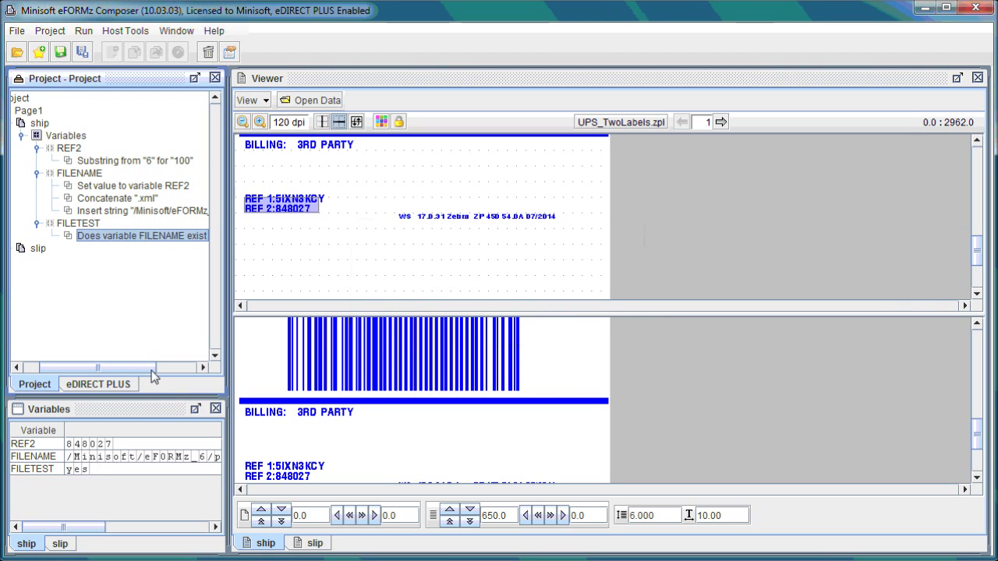
# Step: Check the variable values on the second label of the data file, and return to the first label
pyautogui.click(99, 418)
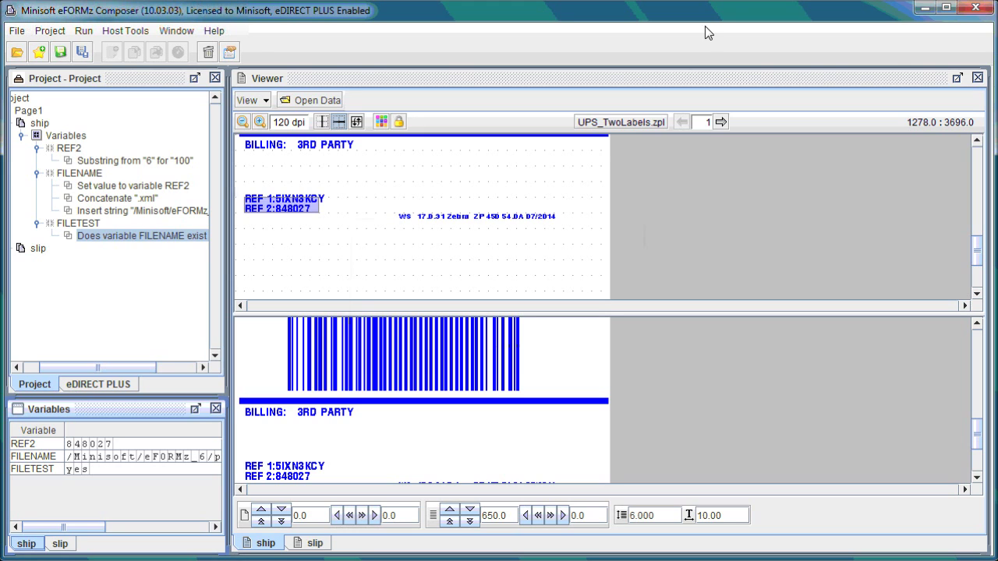
pyautogui.click(722, 122)
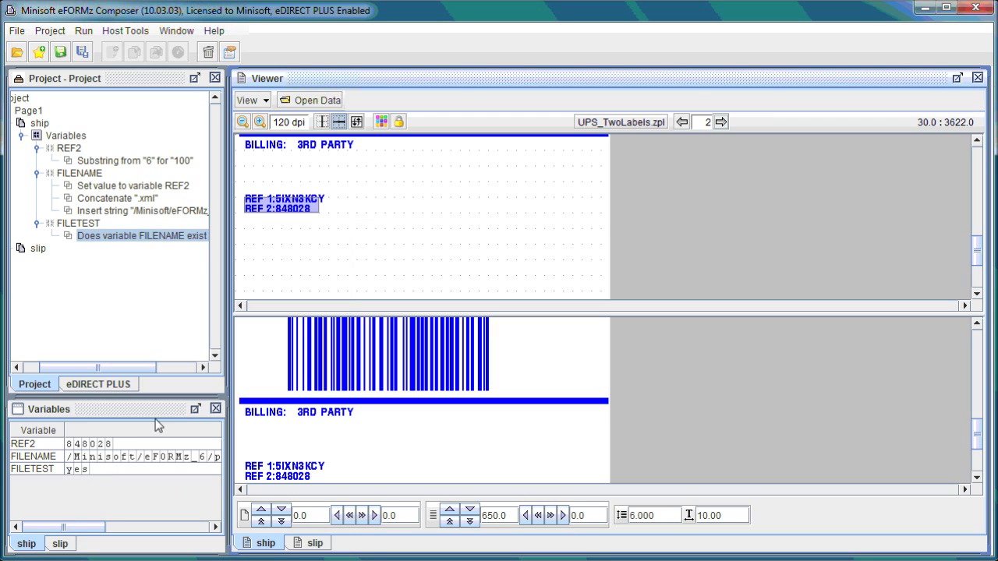
pyautogui.click(681, 123)
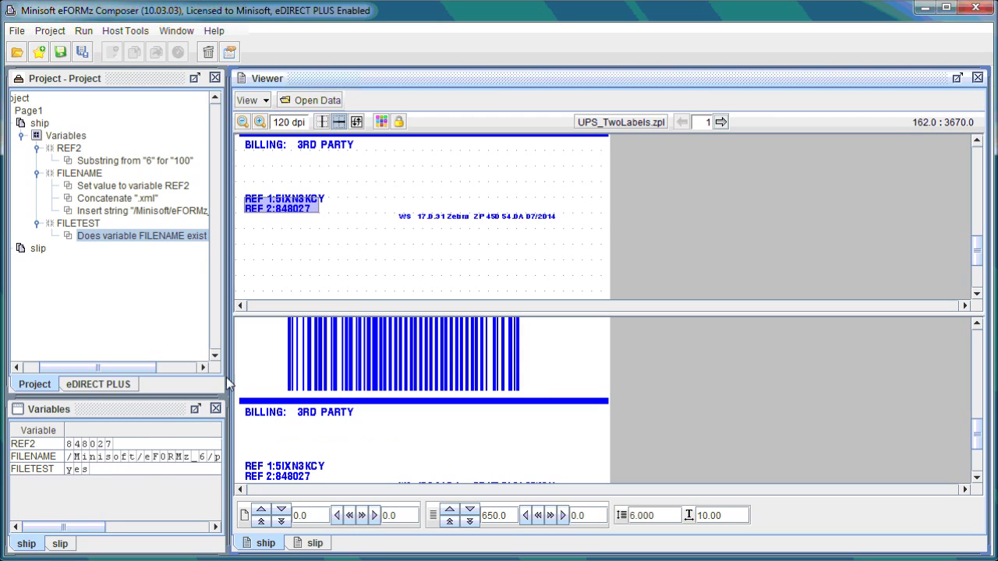